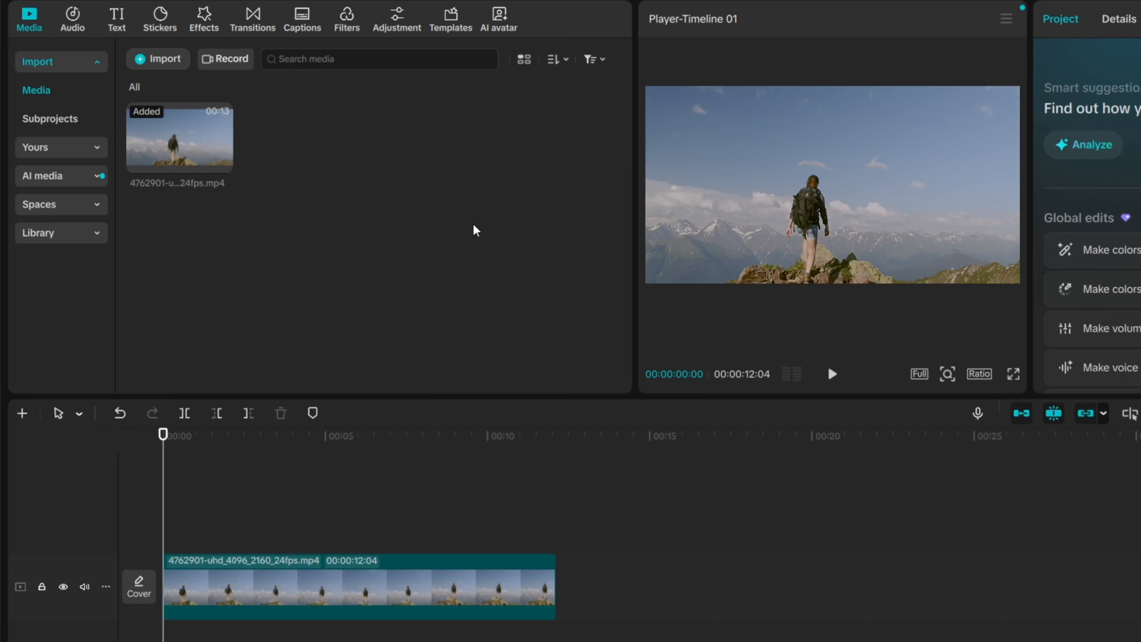
Step: Add a default text clip and stretch it to the end of the hiking clip
click(117, 24)
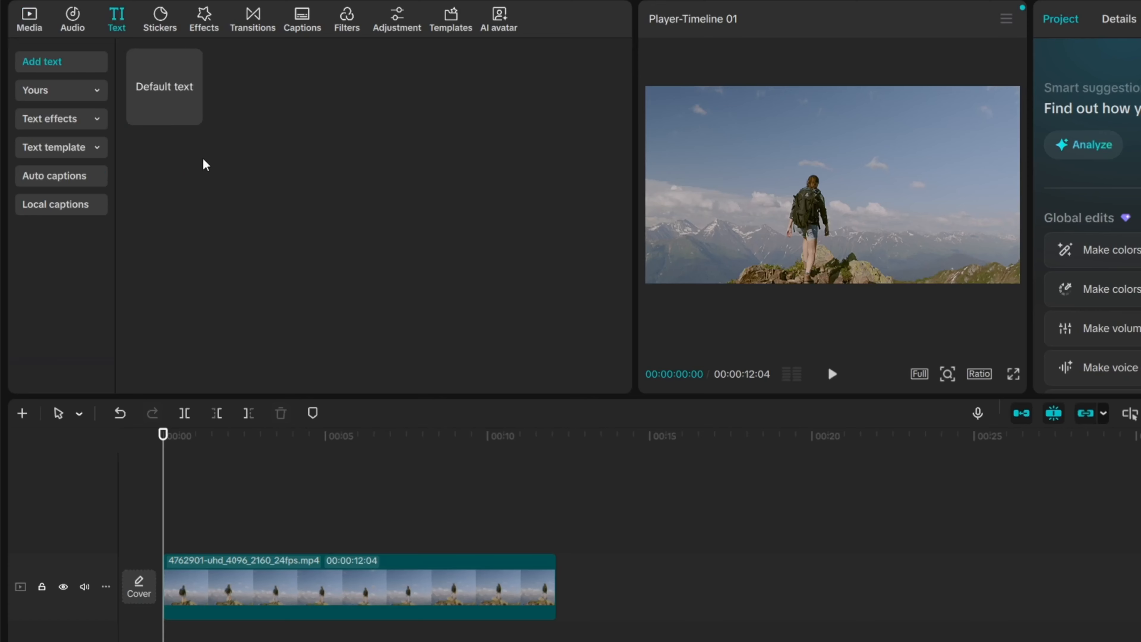
click(190, 113)
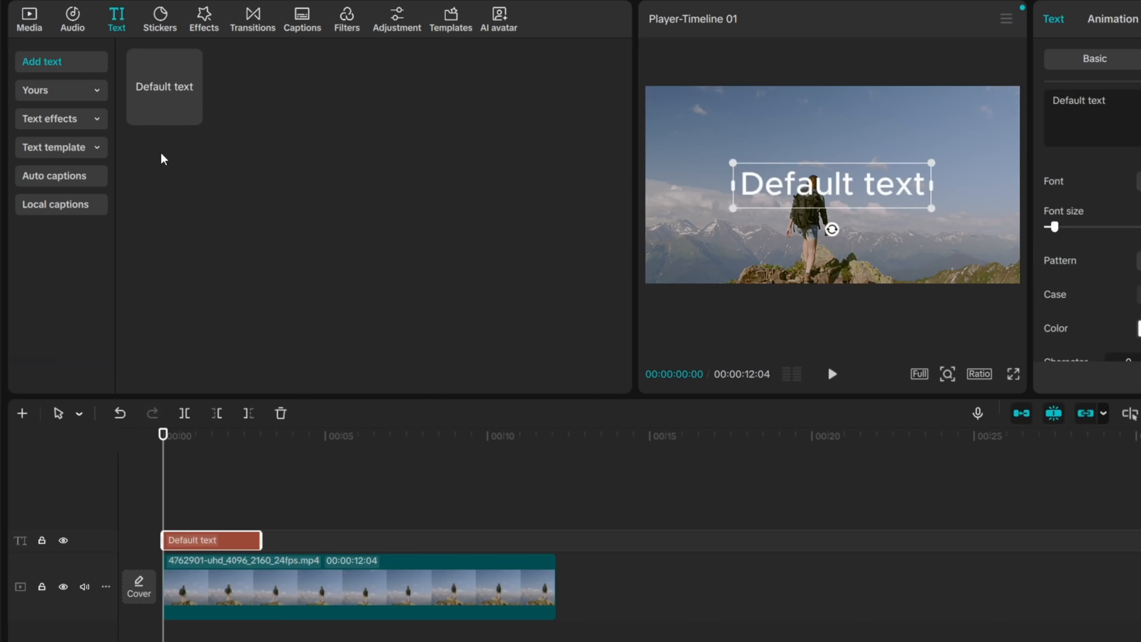
drag(261, 539, 555, 541)
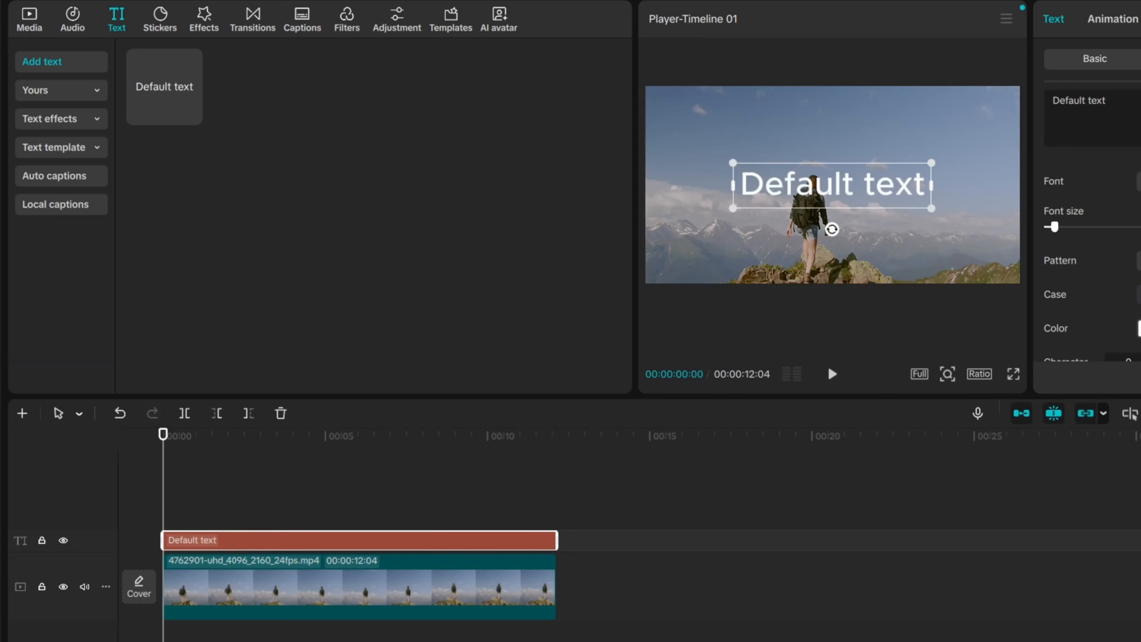
Step: Replace the placeholder text with 'Mountains'
click(995, 130)
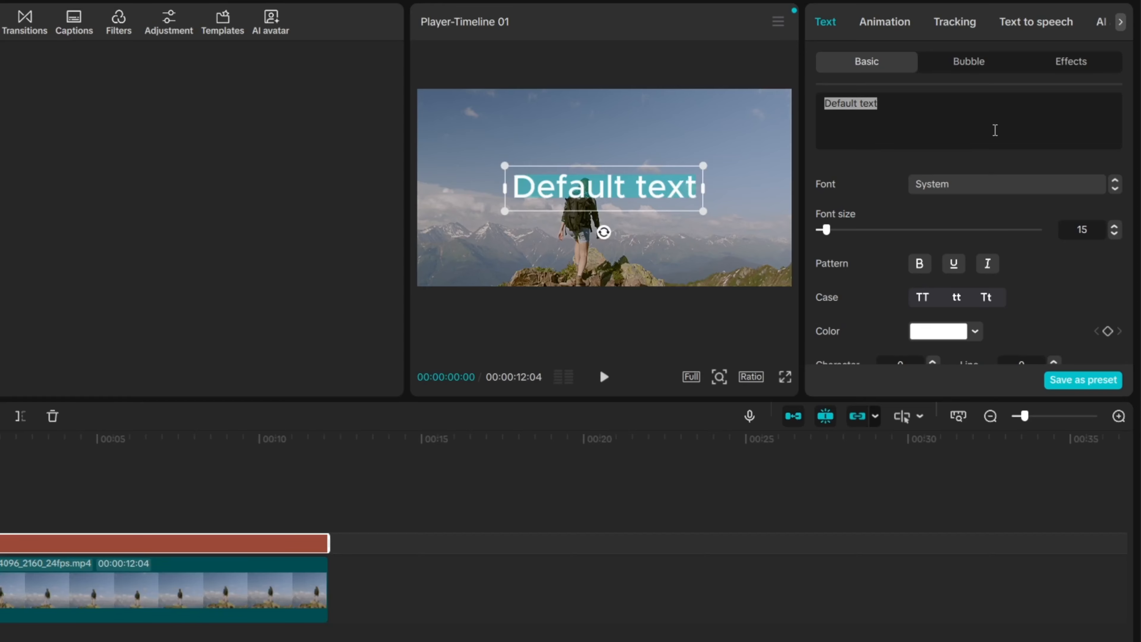
text(M)
key(BackSpace)
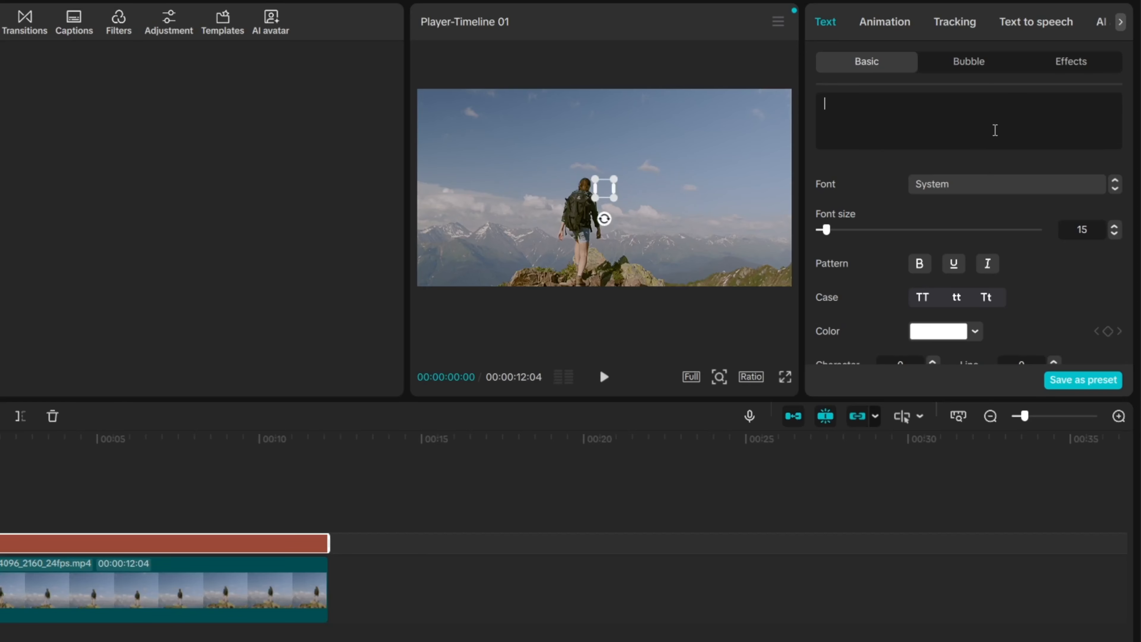
text(Mountains)
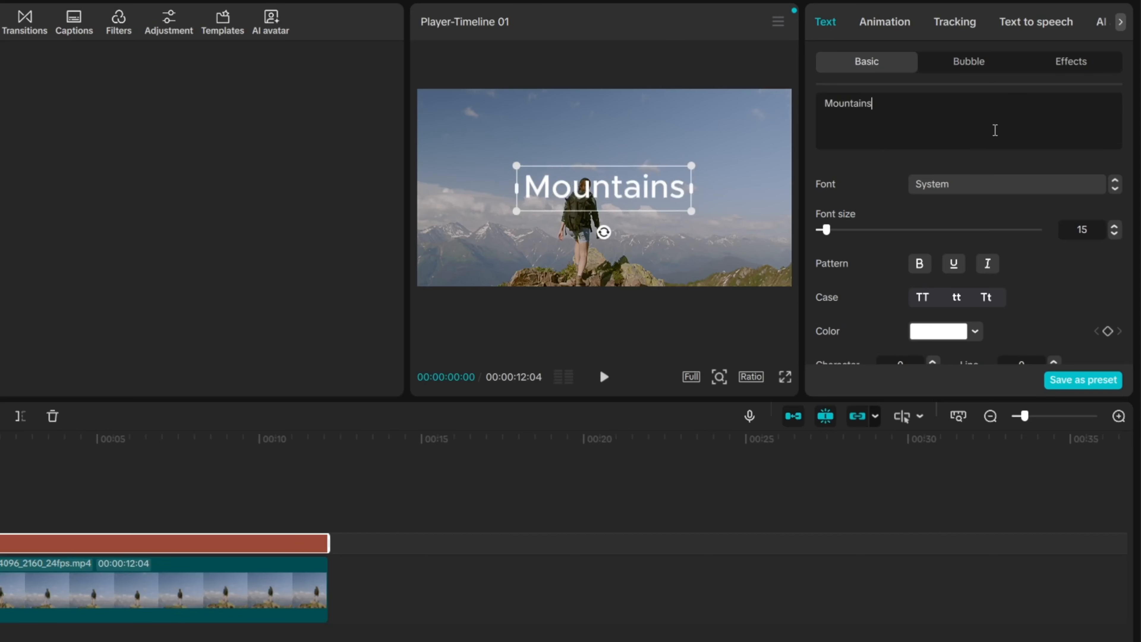
Step: Make the title bold and italic in the Dasar font
click(924, 269)
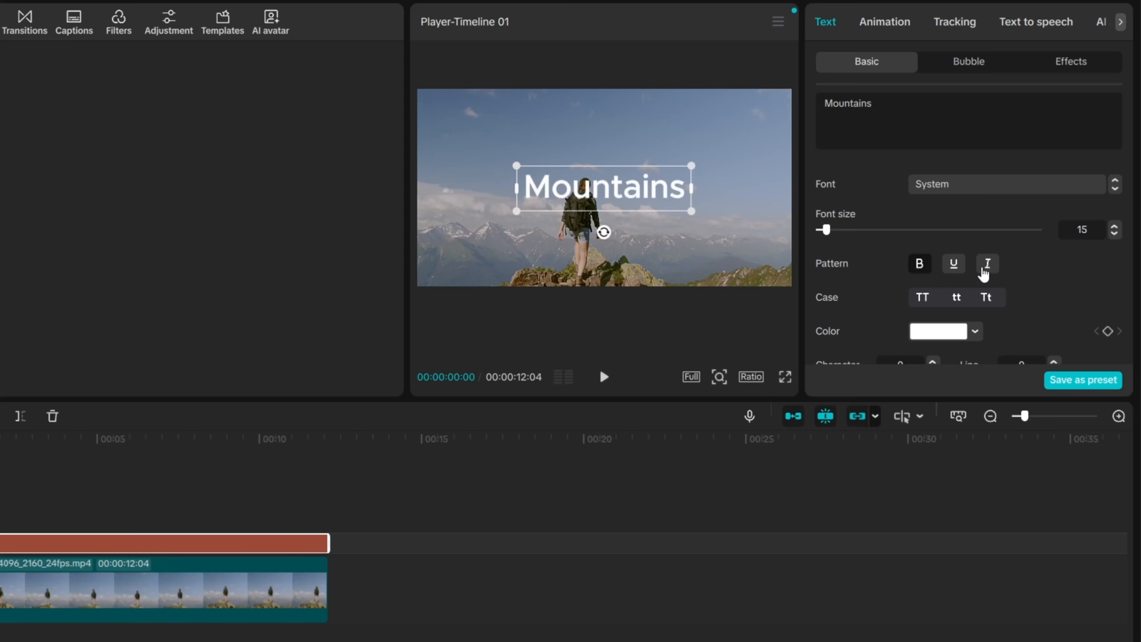
click(985, 269)
click(1006, 184)
scroll(1014, 260, up, 2)
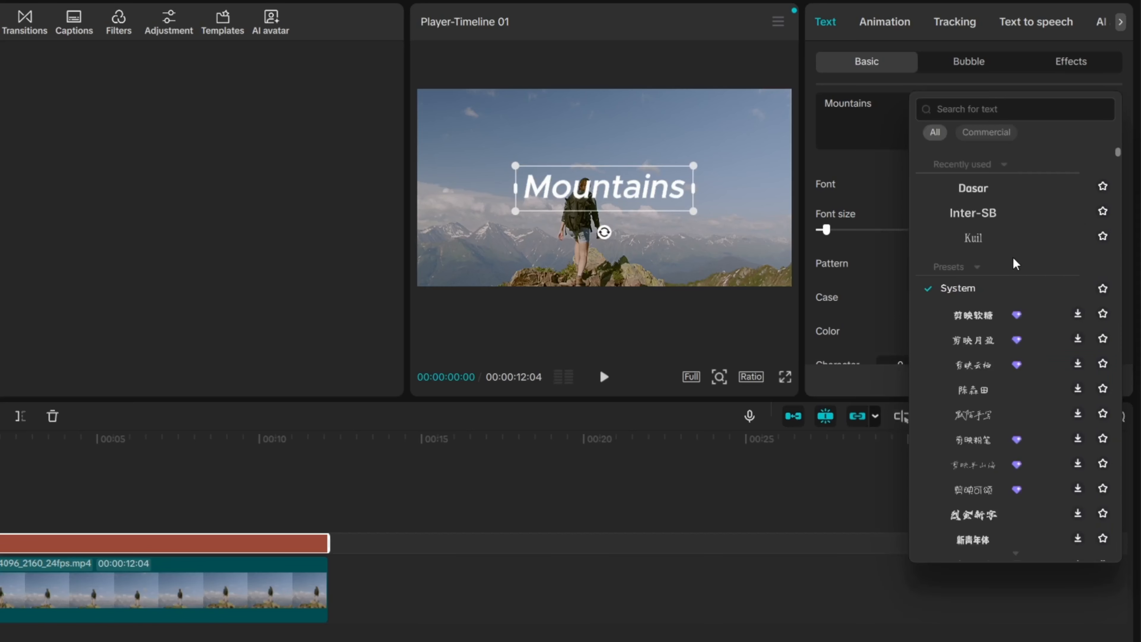
click(992, 192)
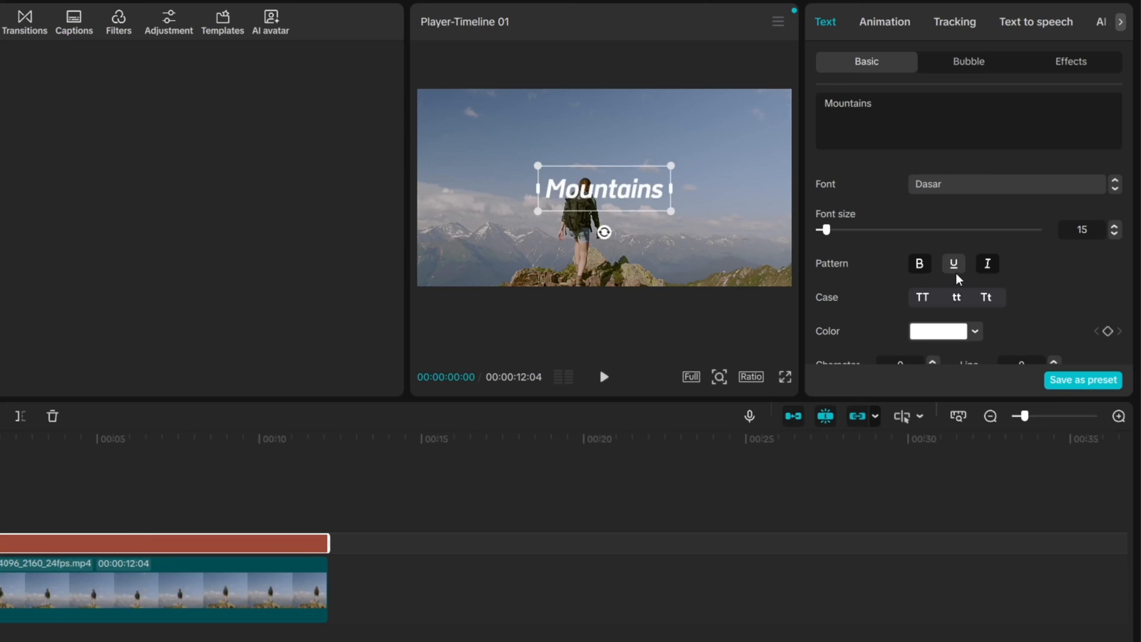
Step: Switch the title to all capitals, resize it, and move it above the hiker
drag(671, 166, 779, 96)
click(933, 300)
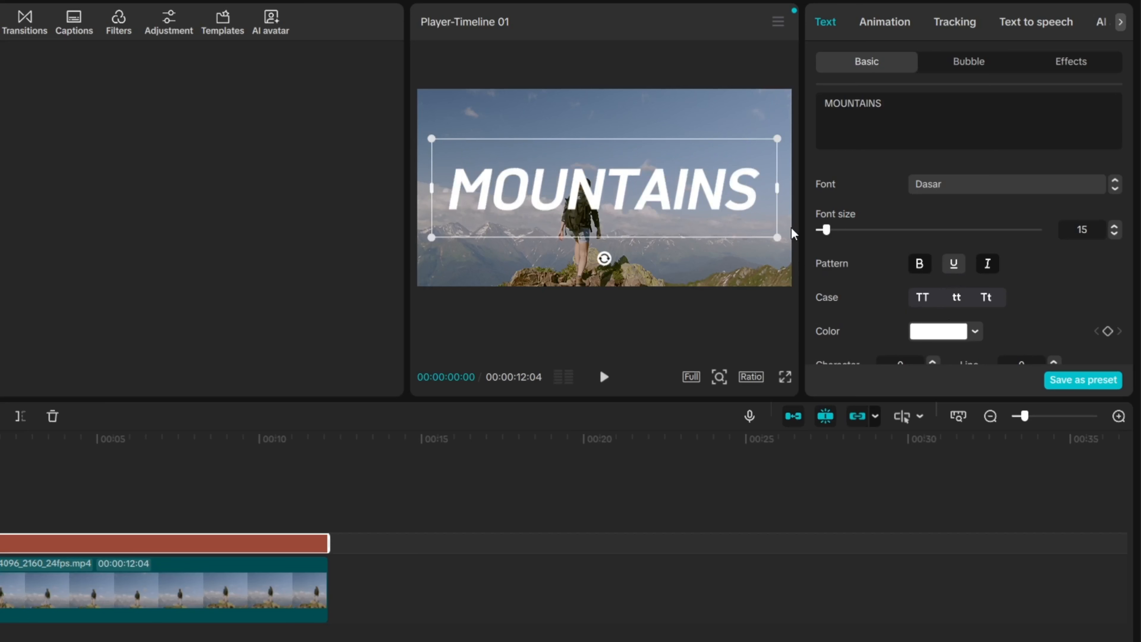
drag(779, 240, 748, 212)
drag(654, 194, 654, 151)
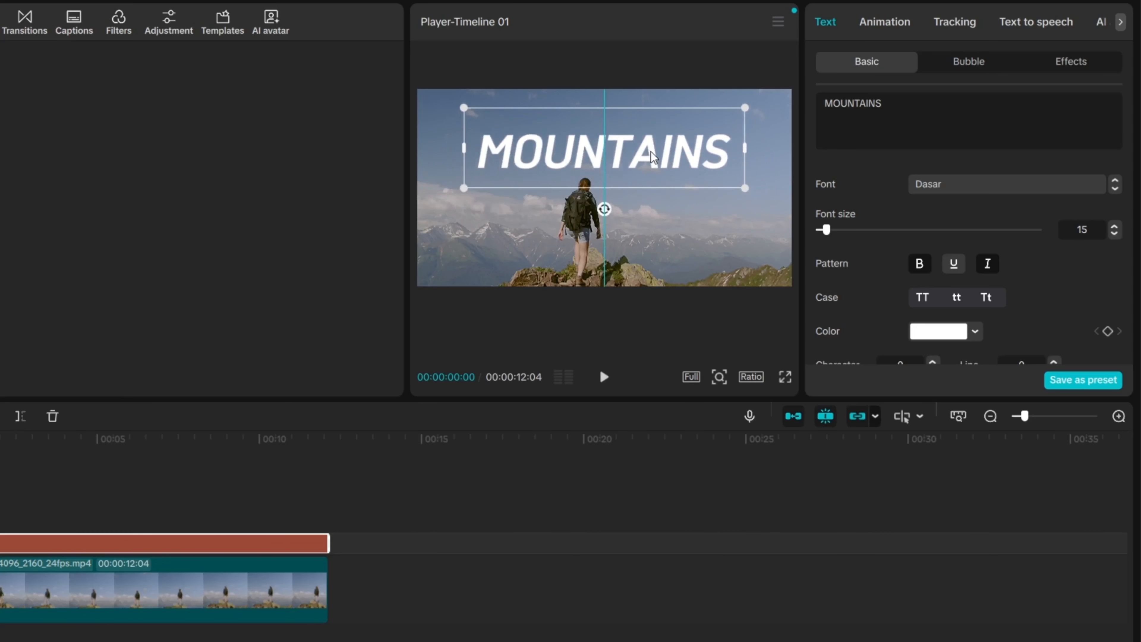
Step: Try a few text presets, then apply the fourth top-row drop-shadow preset to the title
scroll(867, 180, down, 5)
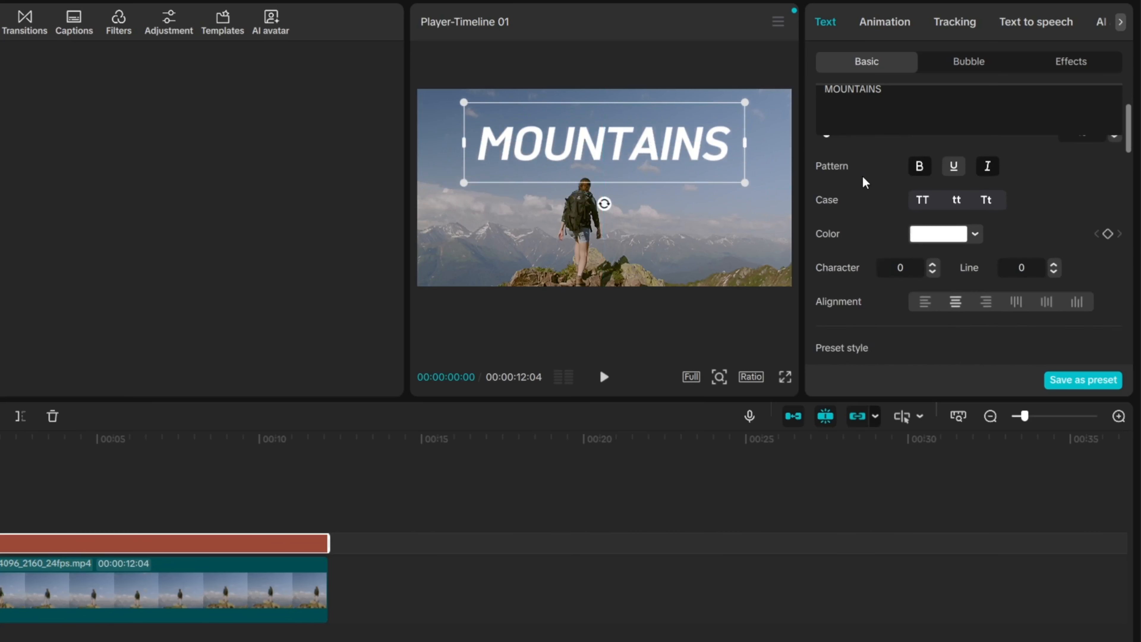
click(973, 237)
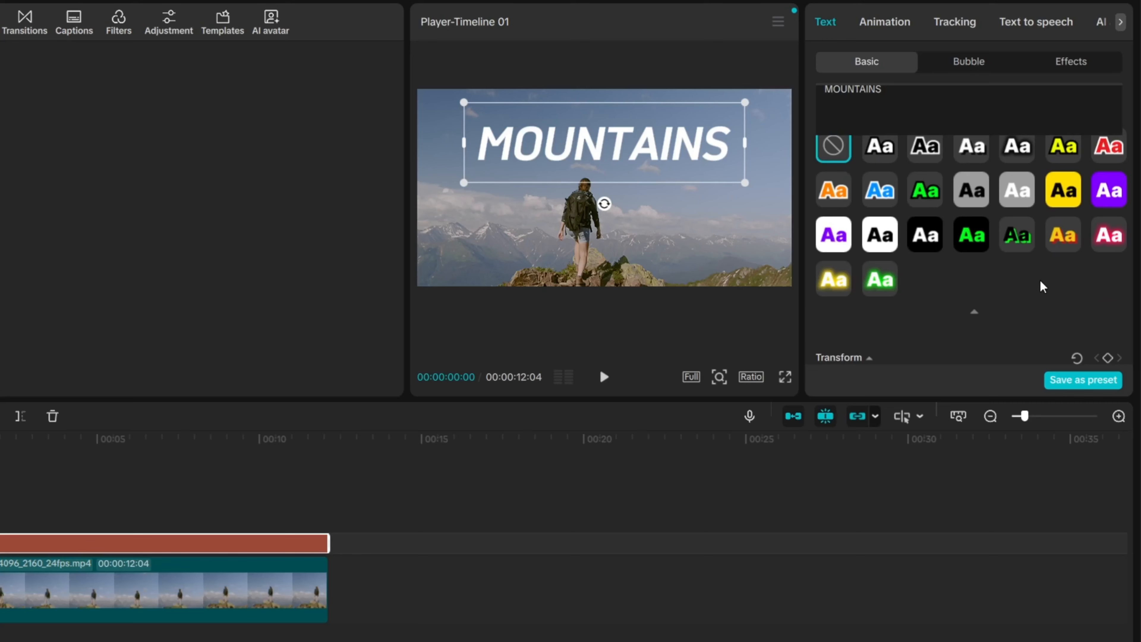
scroll(1042, 286, up, 2)
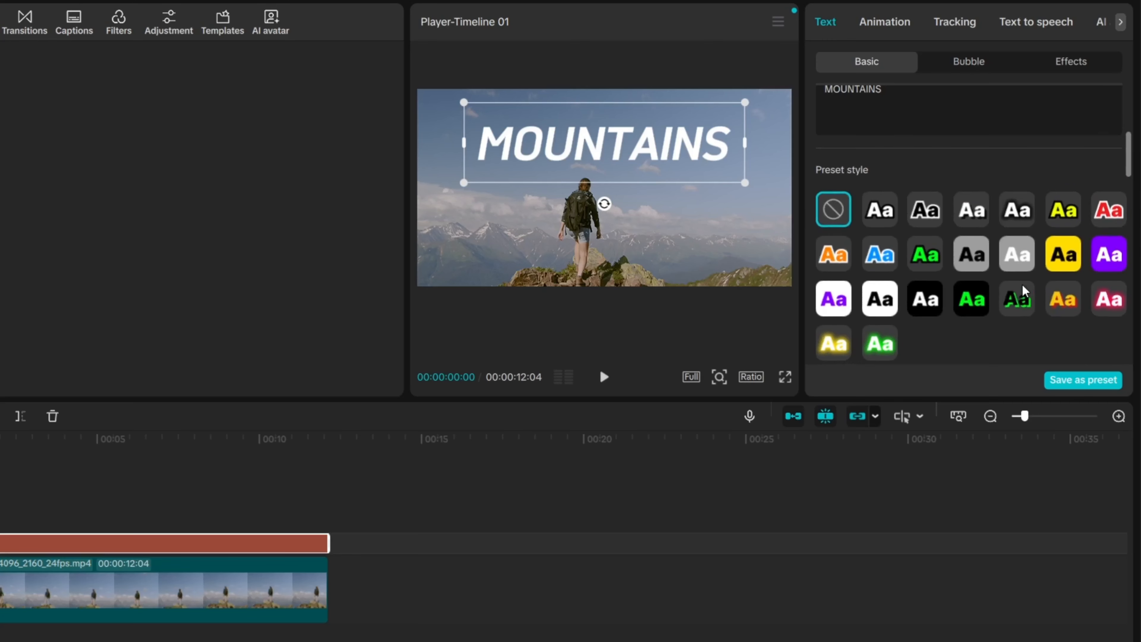
click(977, 220)
click(1028, 220)
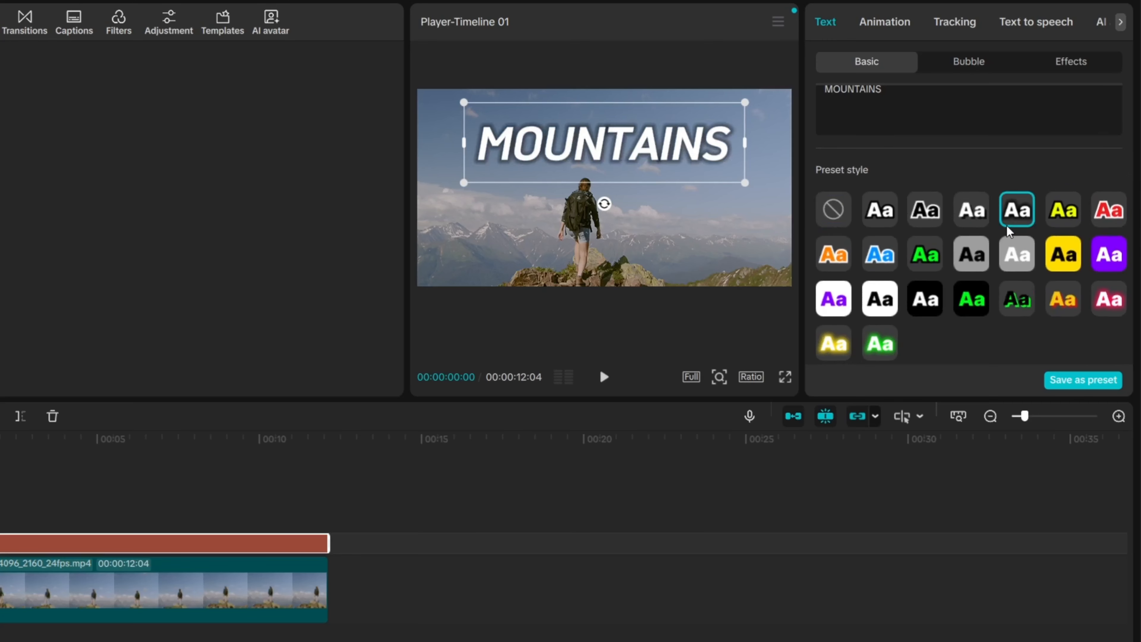
click(871, 218)
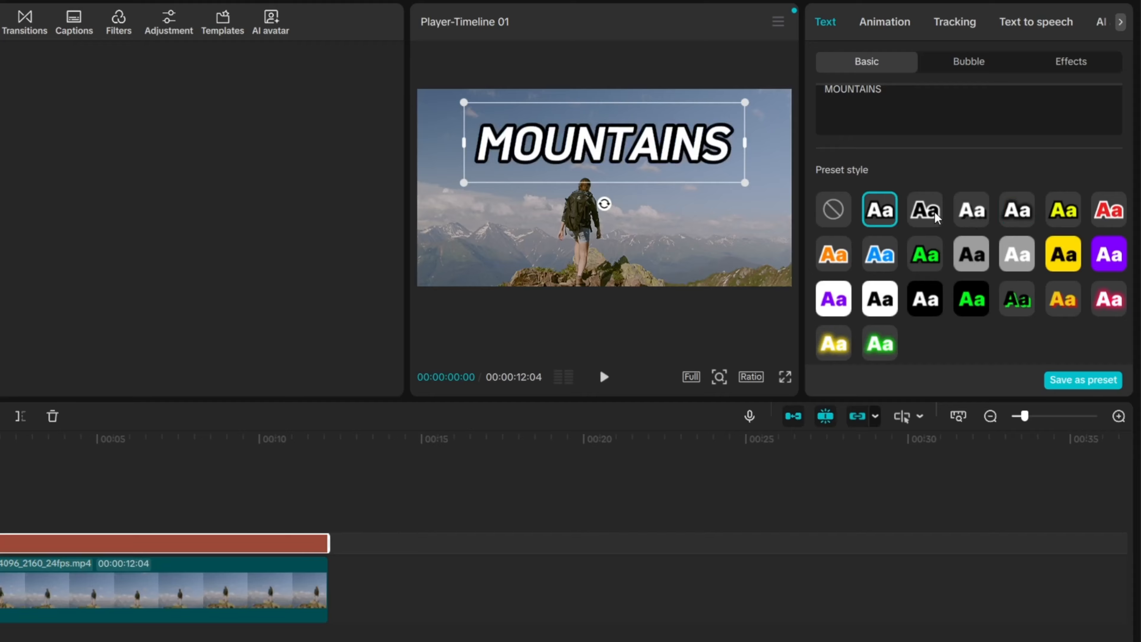
click(957, 215)
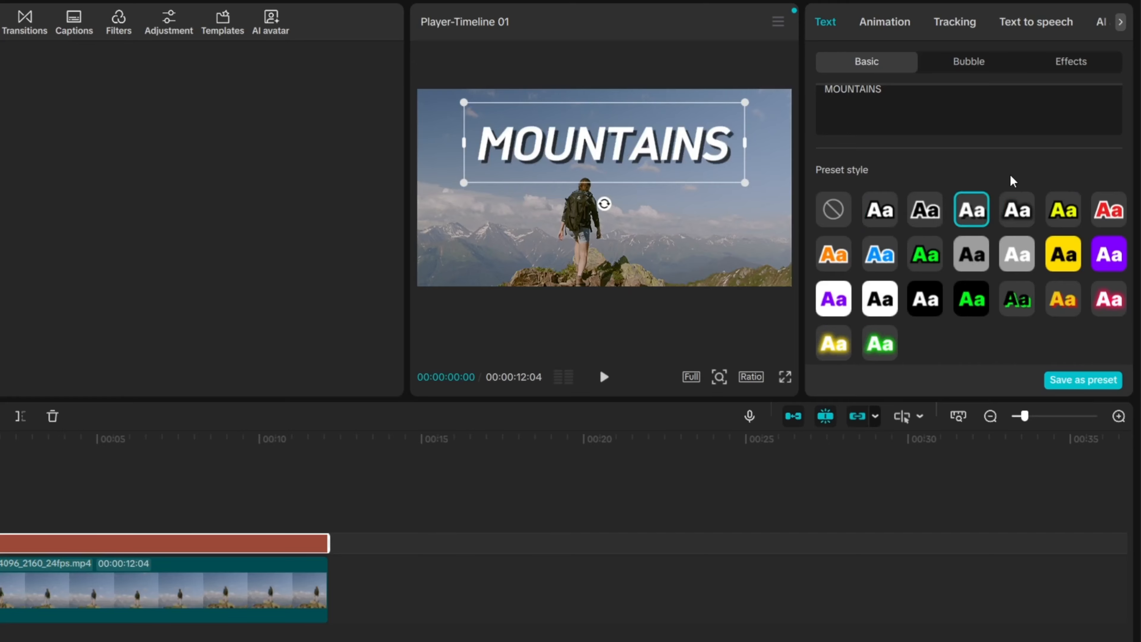
scroll(966, 245, down, 3)
scroll(966, 244, up, 6)
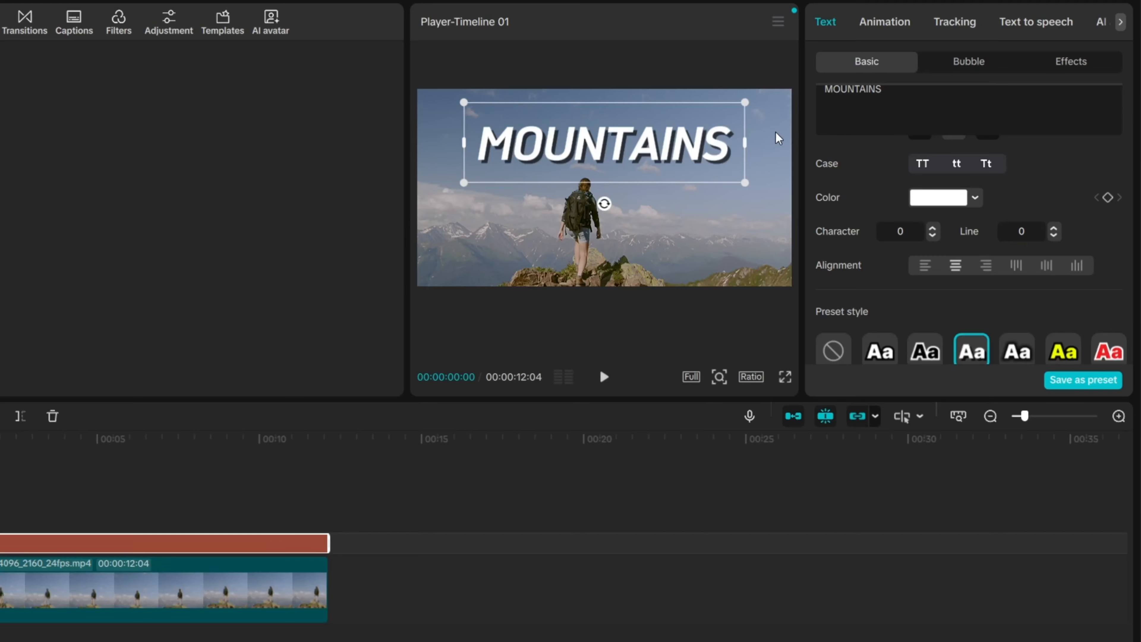
scroll(925, 158, up, 3)
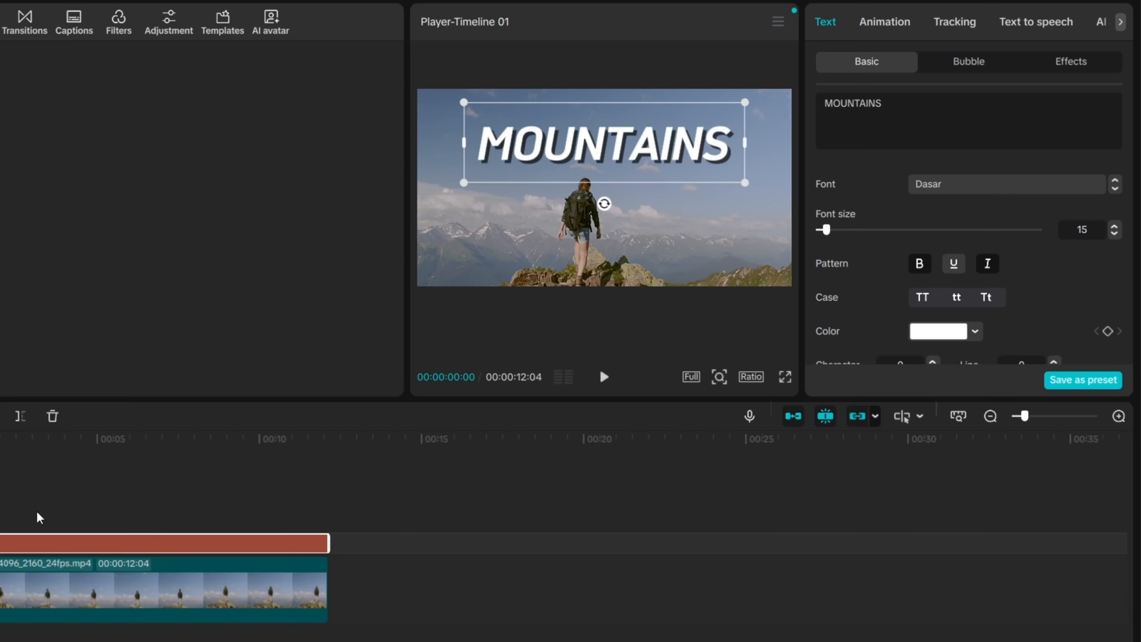
Step: Delay the title's start to about 00:00:00:24, preview it, and reselect the text clip
drag(165, 543, 196, 543)
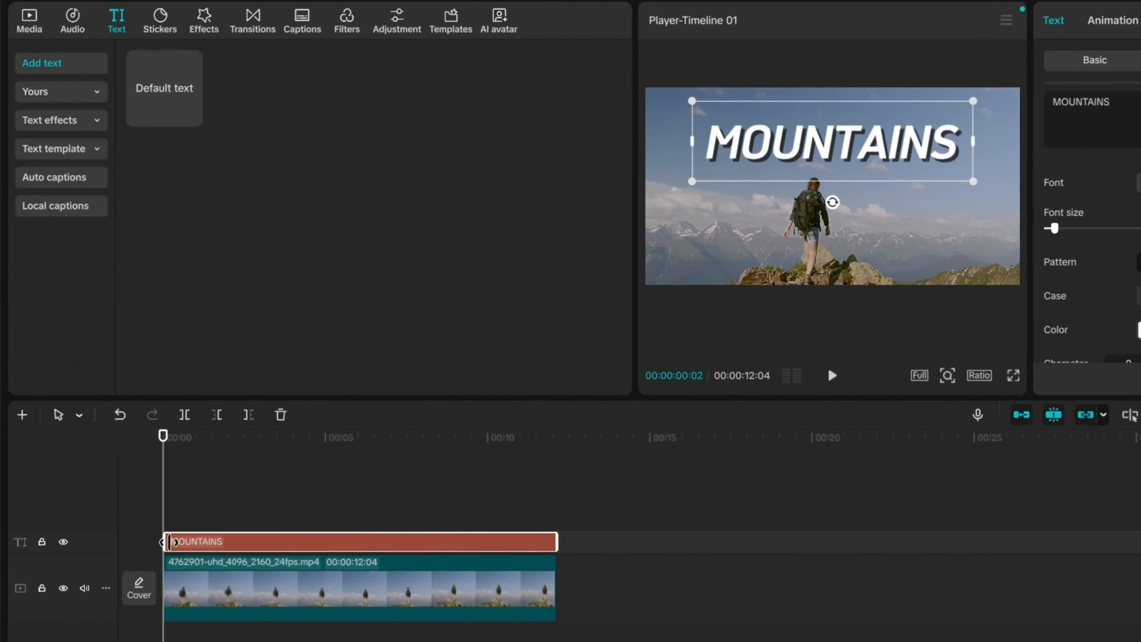
key(space)
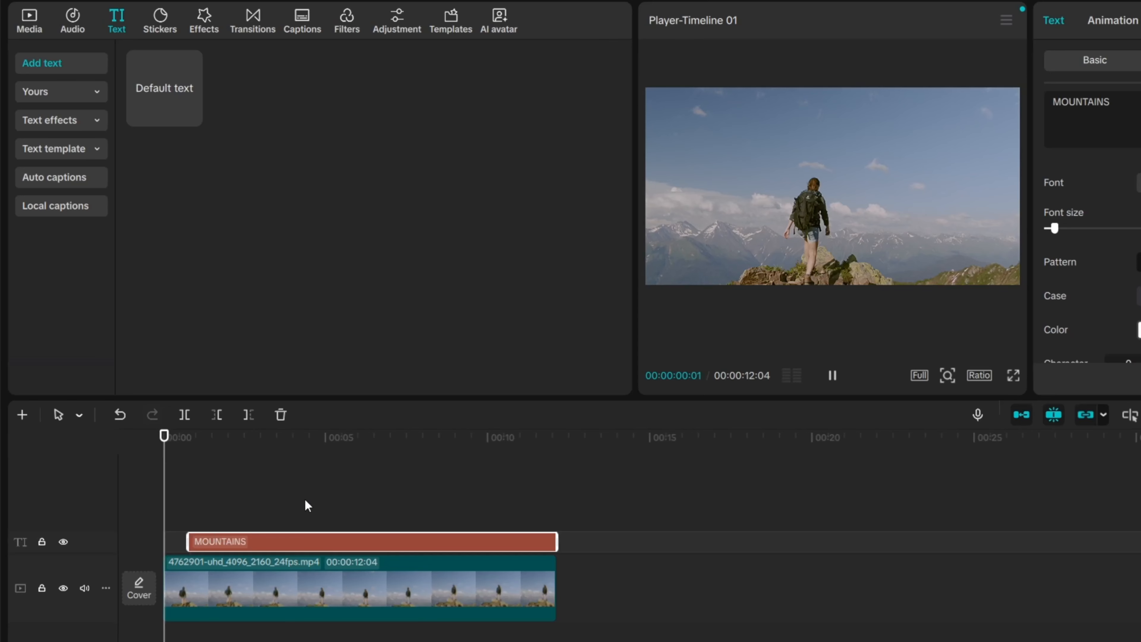
click(905, 307)
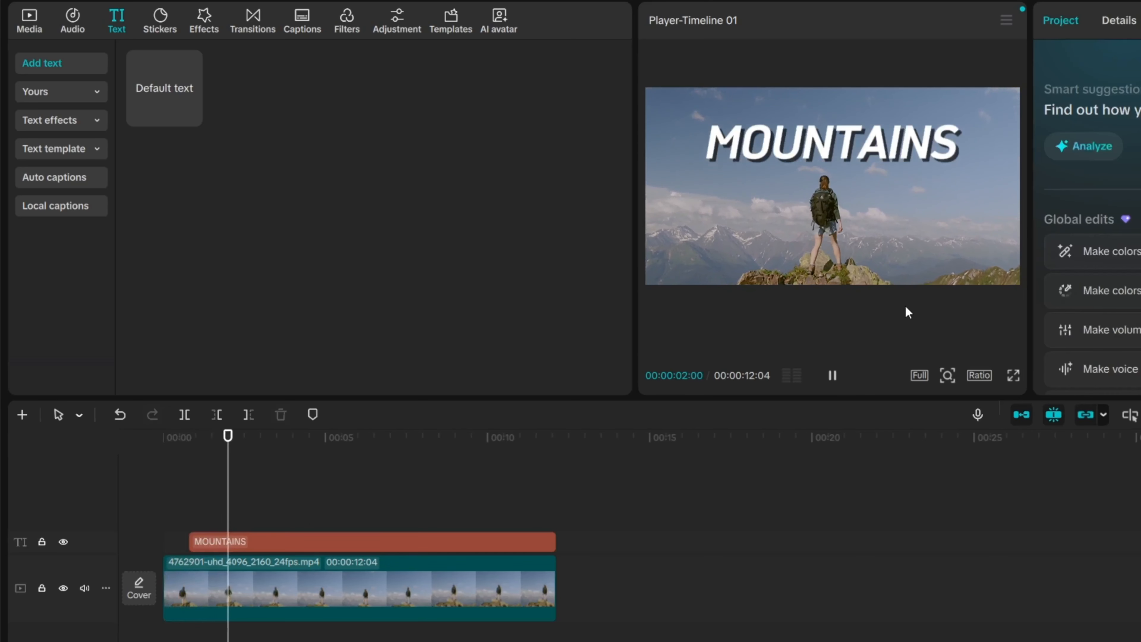
key(space)
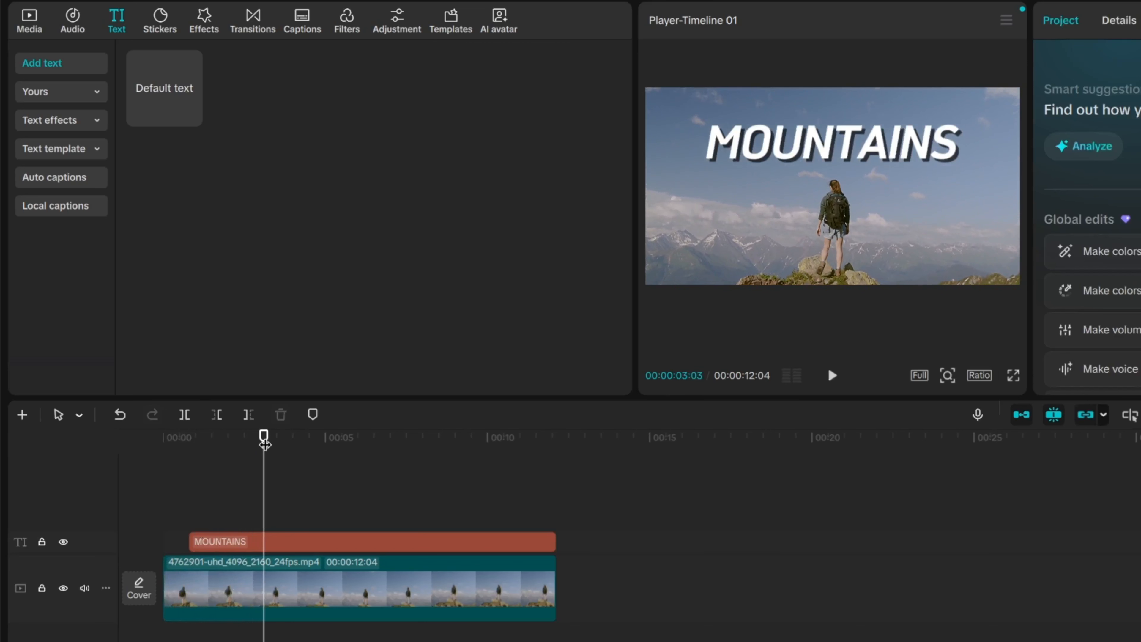
drag(264, 443, 163, 445)
click(320, 544)
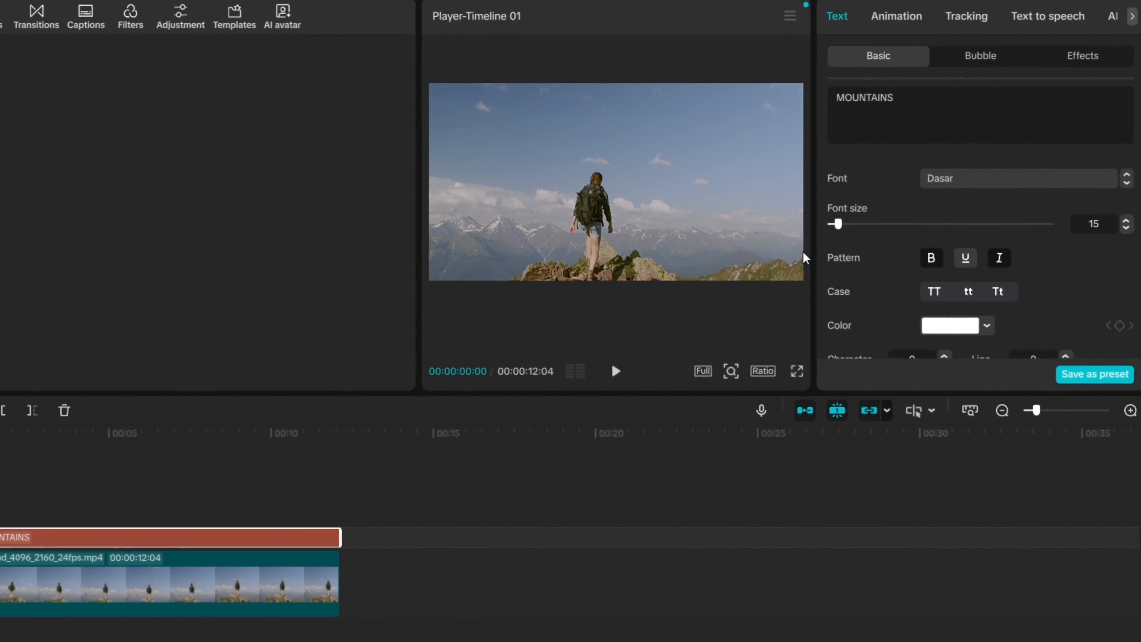
Step: Try a Typewriter entrance animation on the title and preview it
click(898, 18)
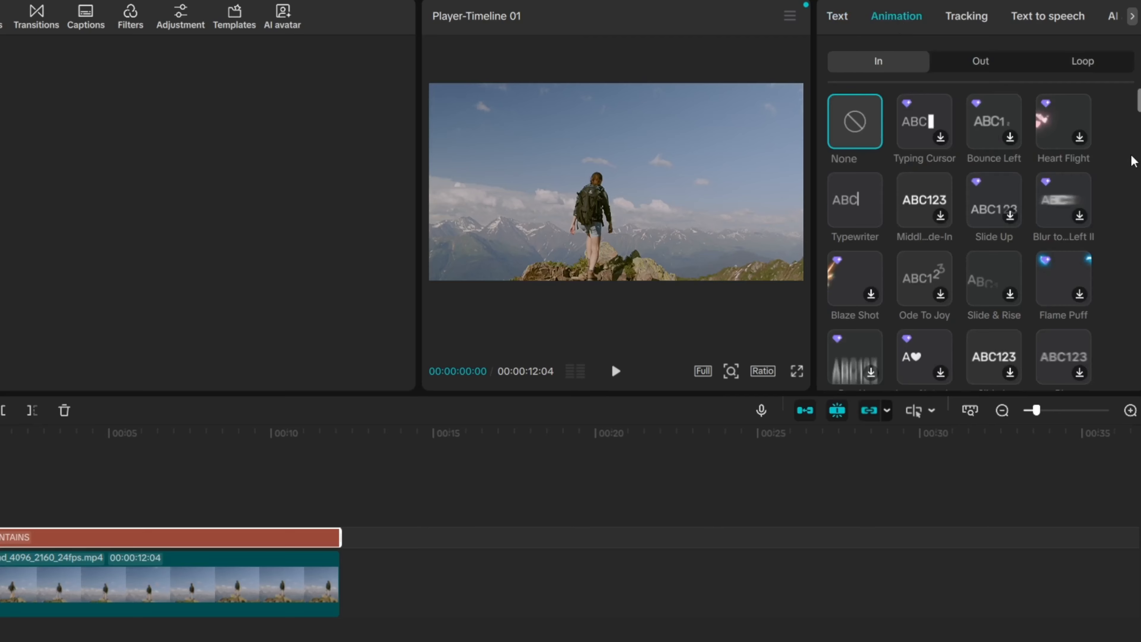
scroll(1130, 160, down, 5)
scroll(1129, 158, up, 5)
click(853, 207)
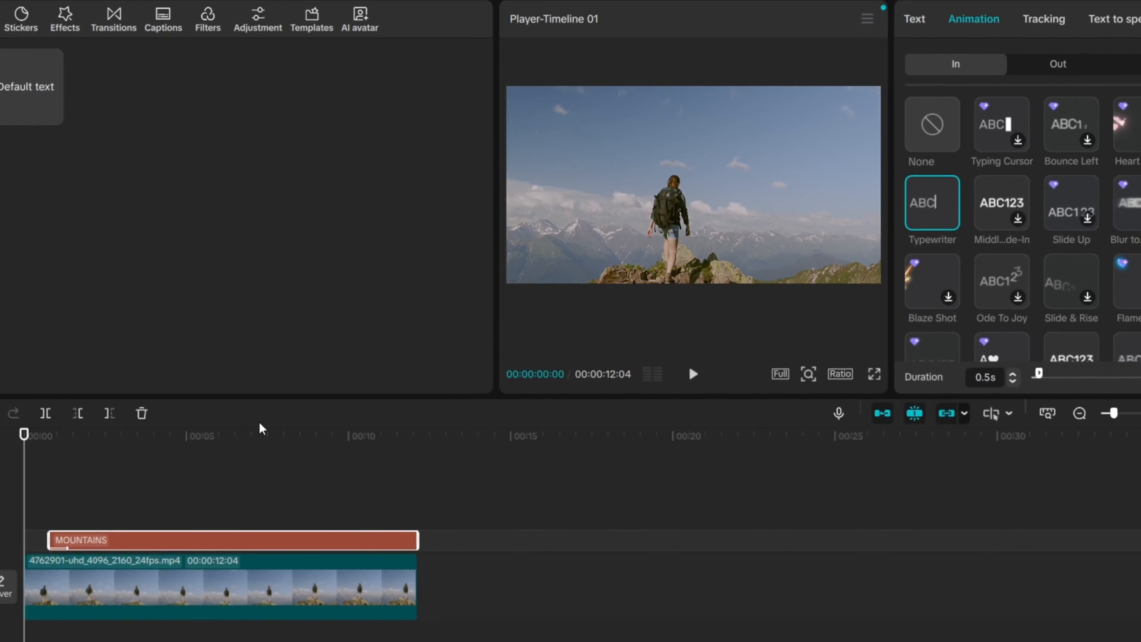
key(space)
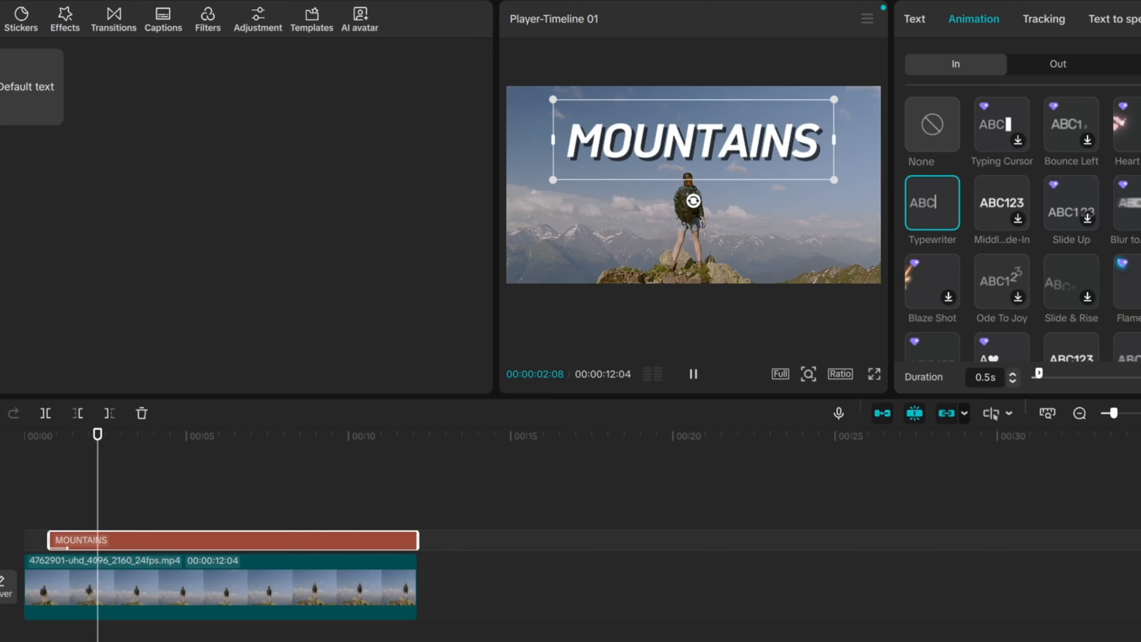
scroll(1019, 229, down, 2)
key(space)
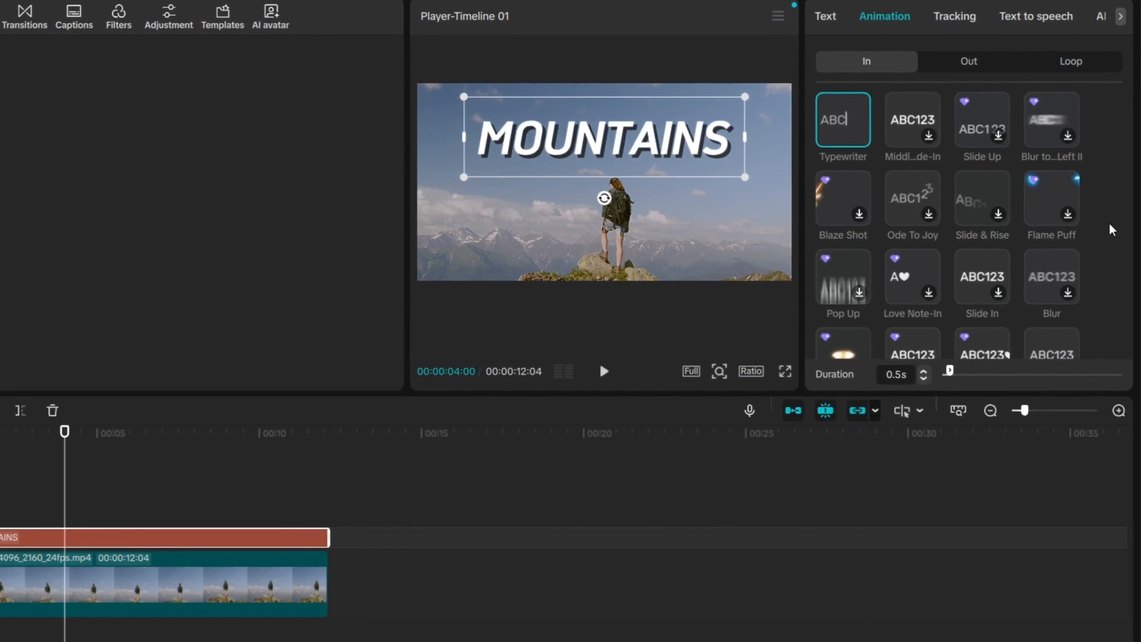
Step: Switch the entrance to Slide In lasting 1.6 seconds and preview from the start
click(982, 277)
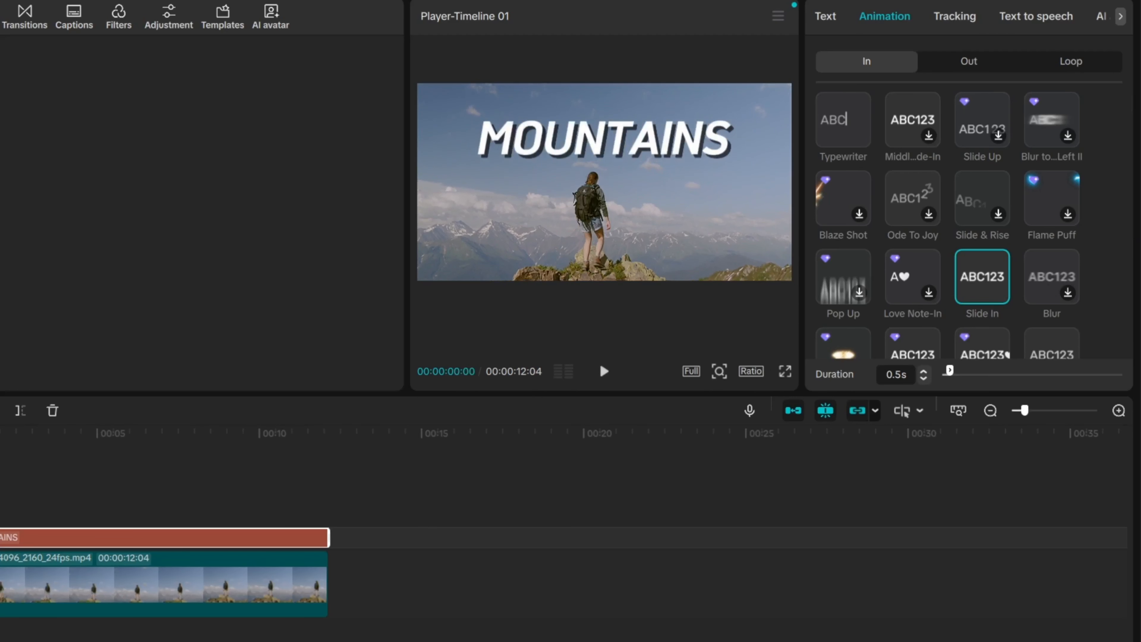
key(space)
key(space)
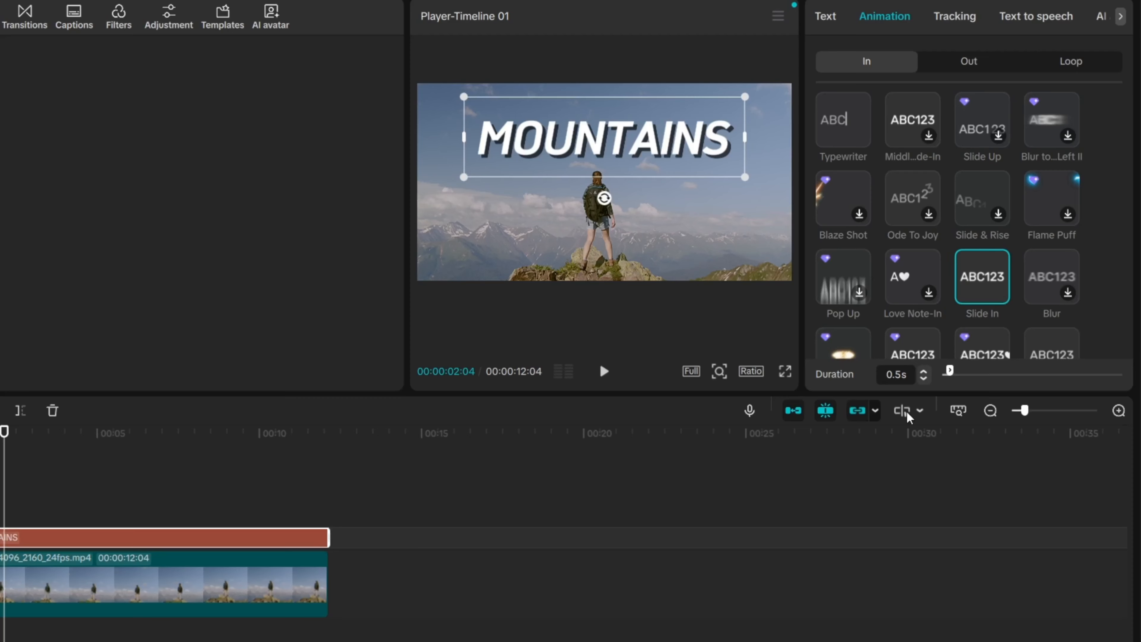
click(1029, 409)
click(994, 269)
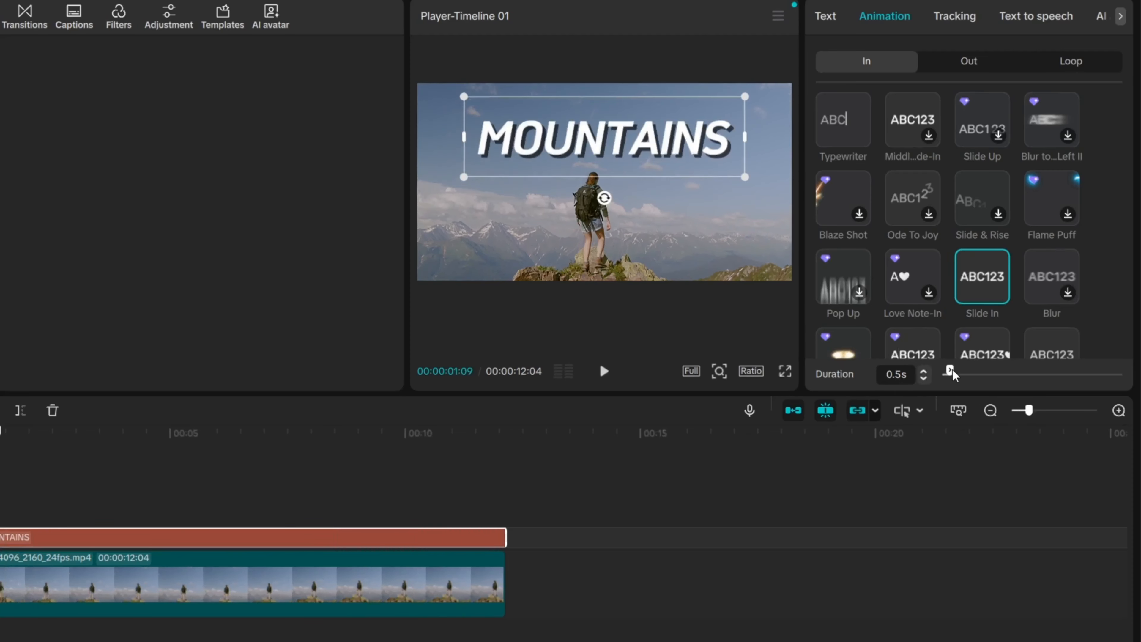
drag(950, 372, 958, 373)
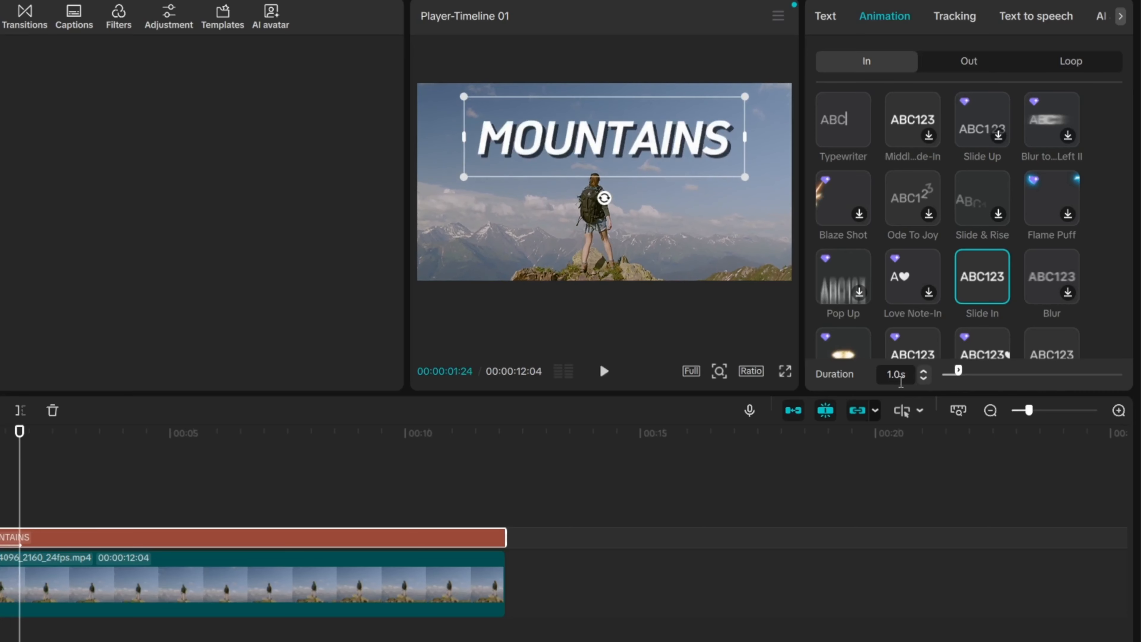
drag(1038, 376, 1056, 375)
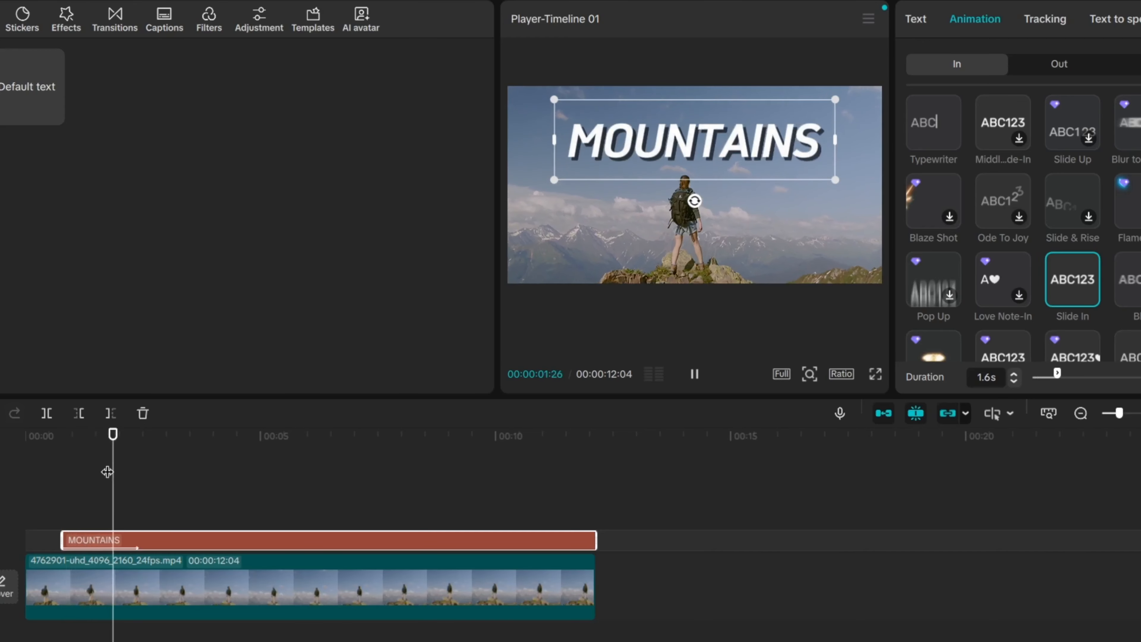
drag(137, 434, 21, 433)
key(space)
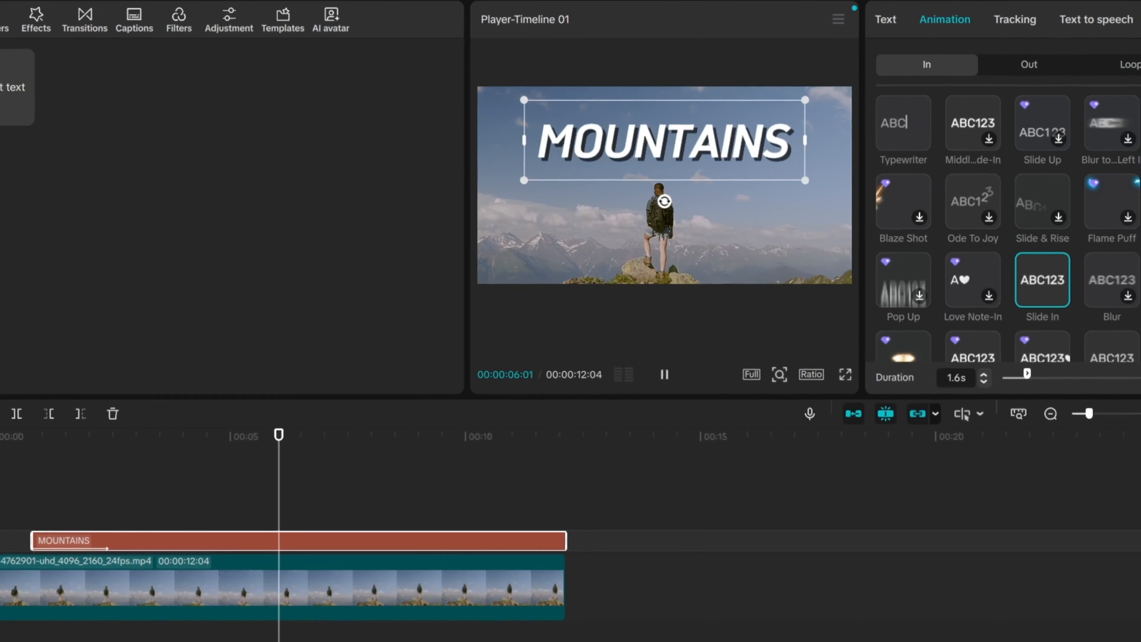
key(space)
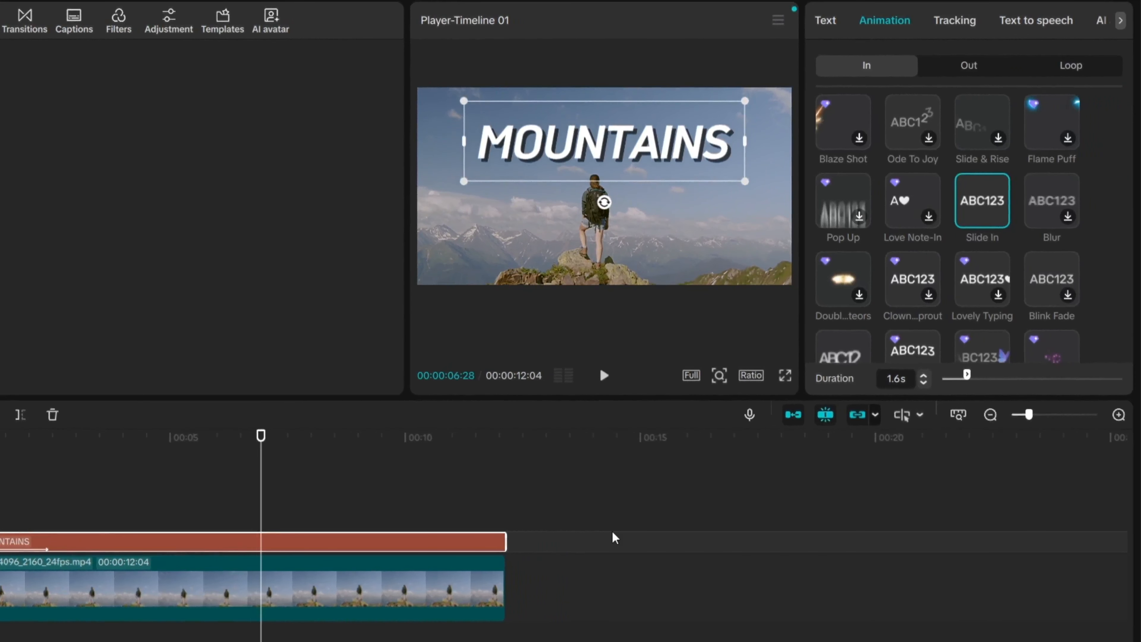
Step: Trim the title to end before the video and add a 1.4-second Fade Out exit
drag(505, 541, 459, 541)
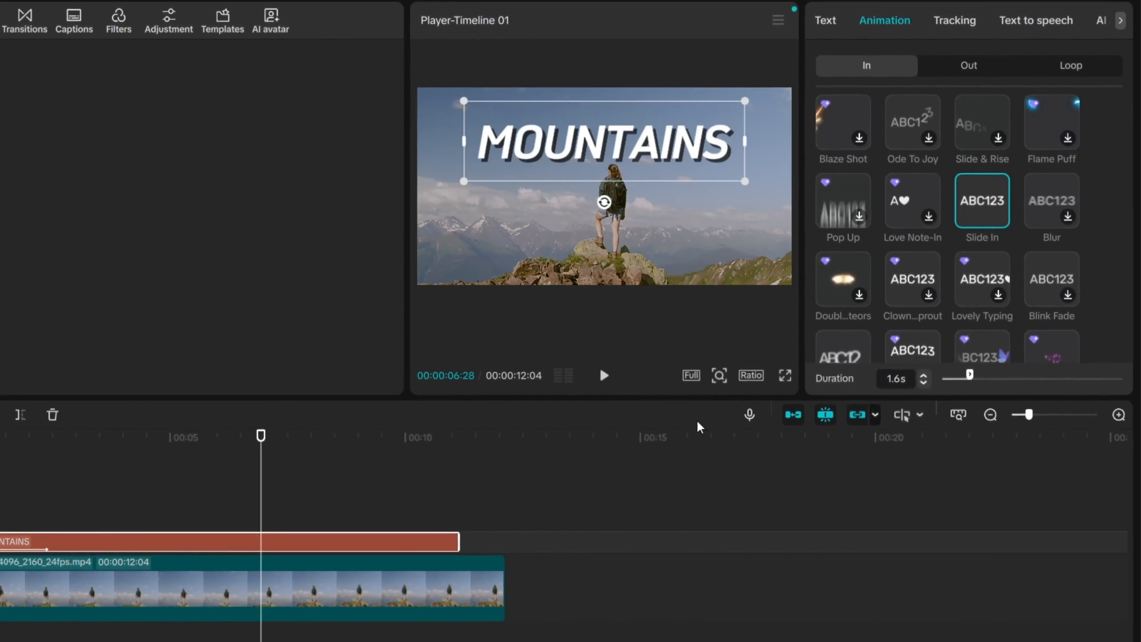
click(961, 65)
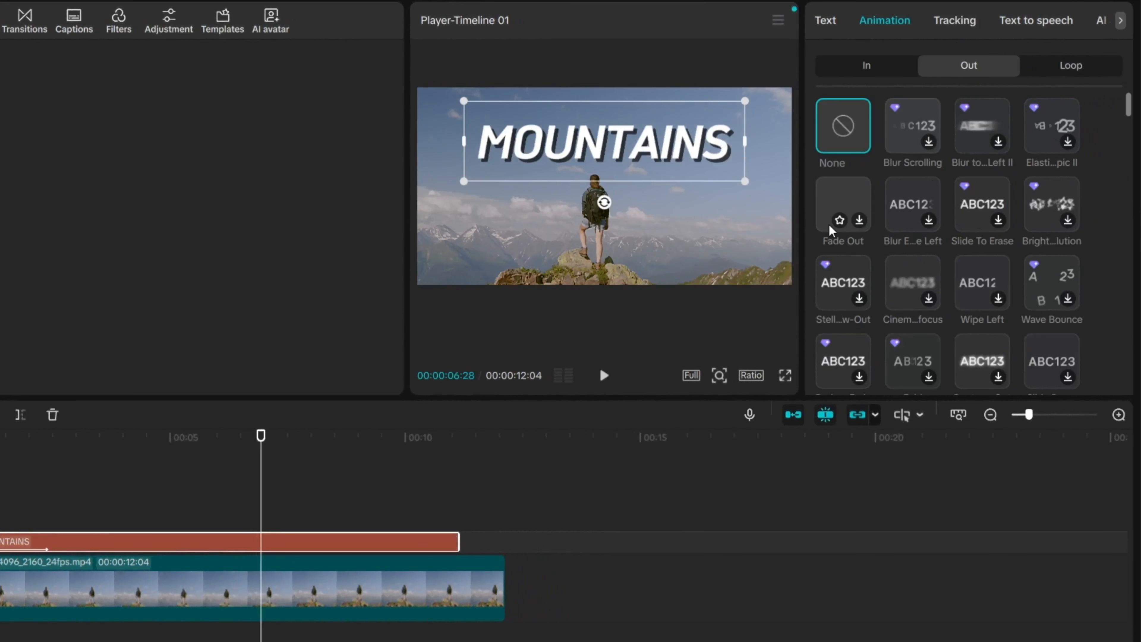
click(844, 200)
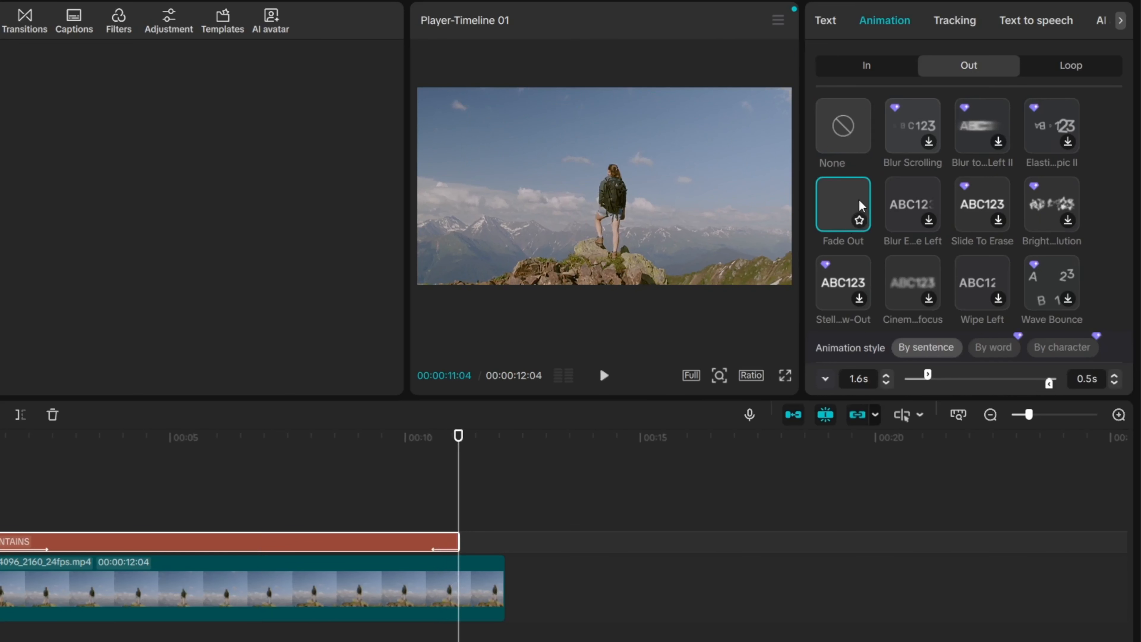
mouse_move(928, 379)
mouse_down()
mouse_move(958, 379)
mouse_move(930, 378)
mouse_up()
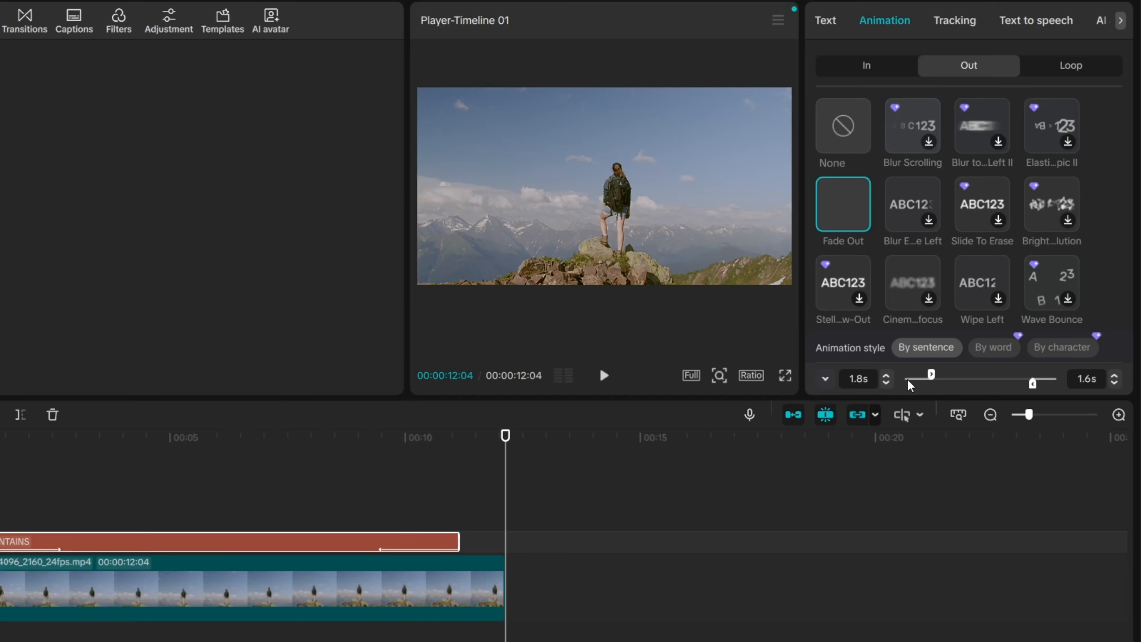
drag(1032, 385, 1037, 385)
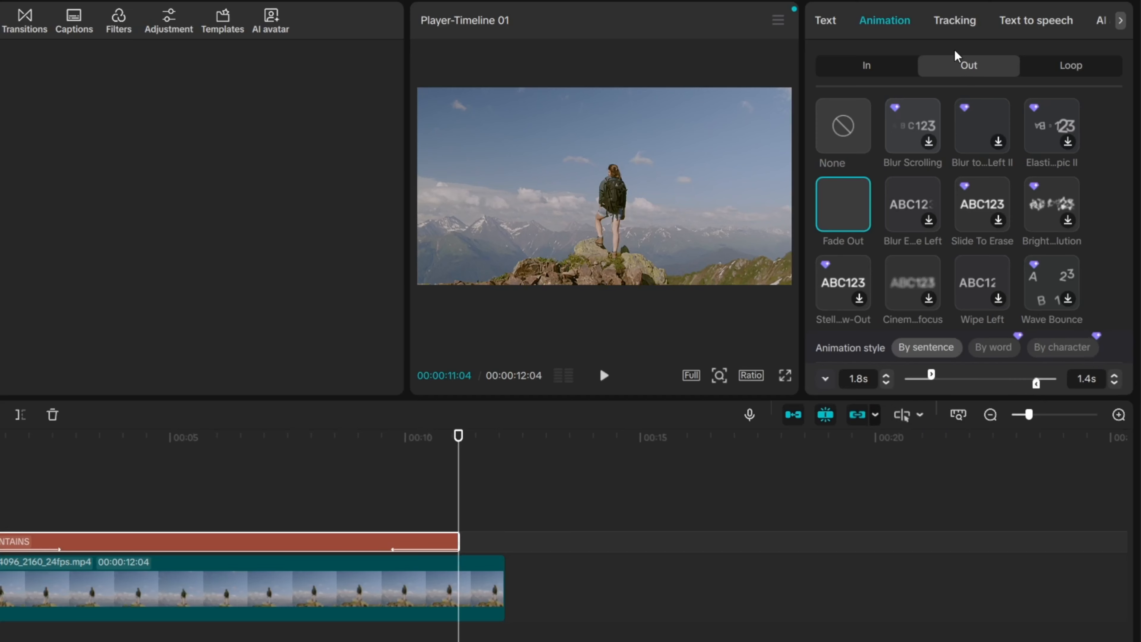
Step: Start motion tracking on the MOUNTAINS title clip, then cancel the attempt
click(955, 29)
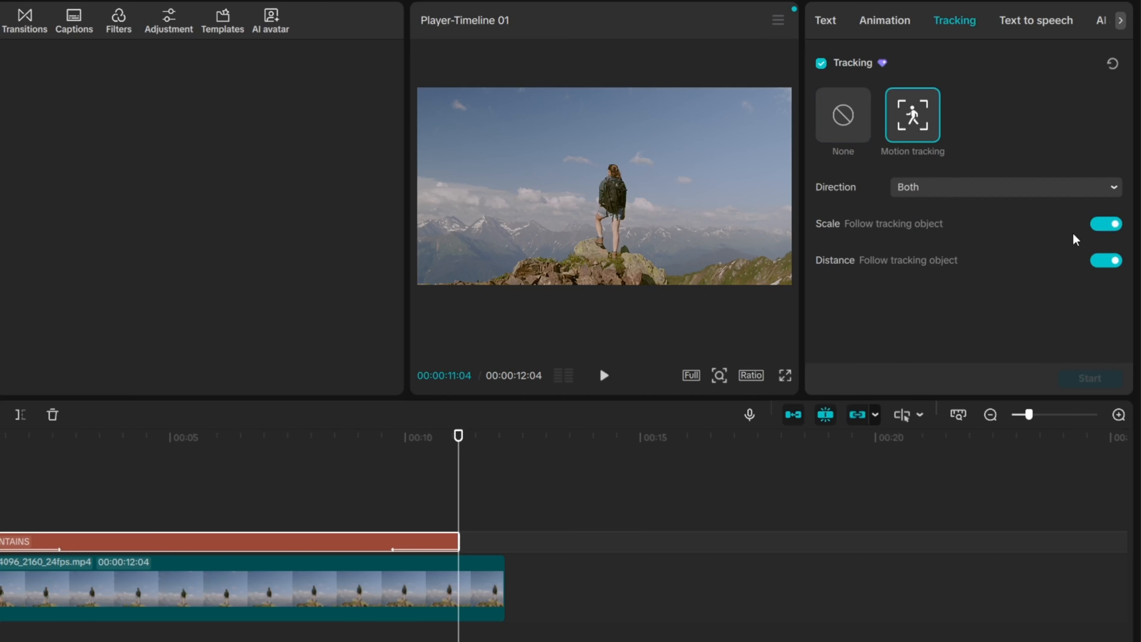
click(616, 177)
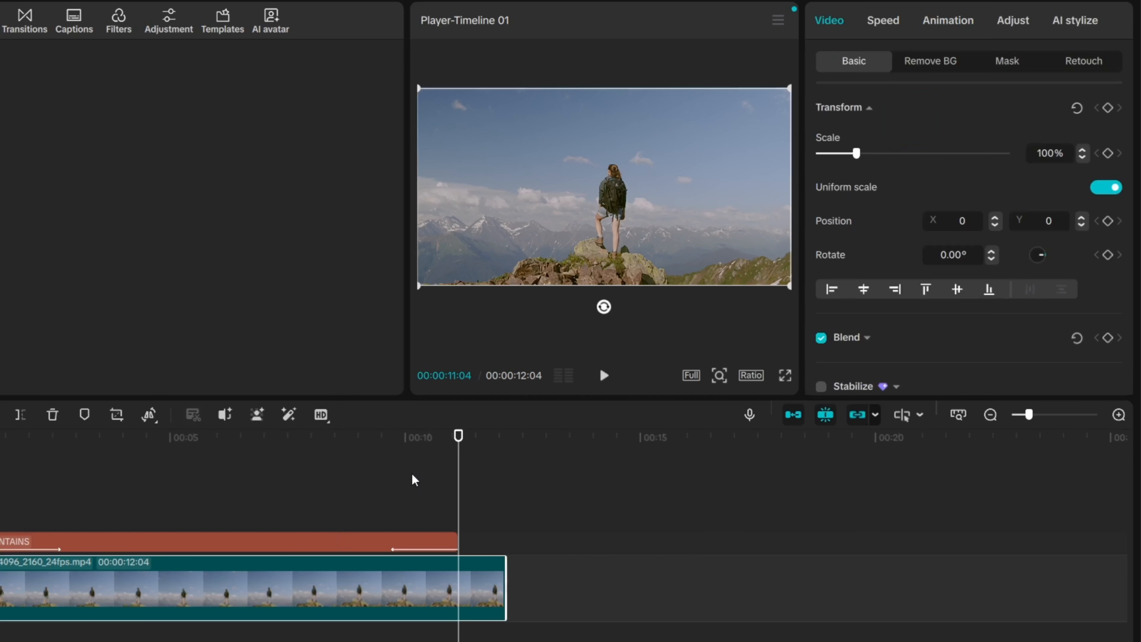
drag(458, 435, 198, 435)
click(281, 548)
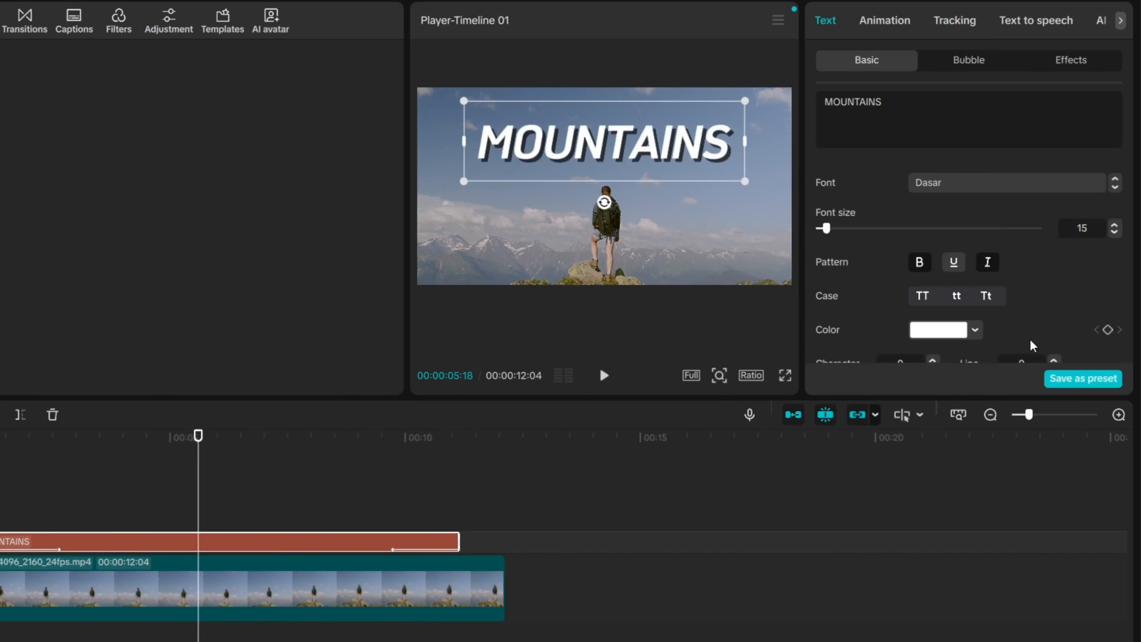
click(936, 21)
click(1091, 379)
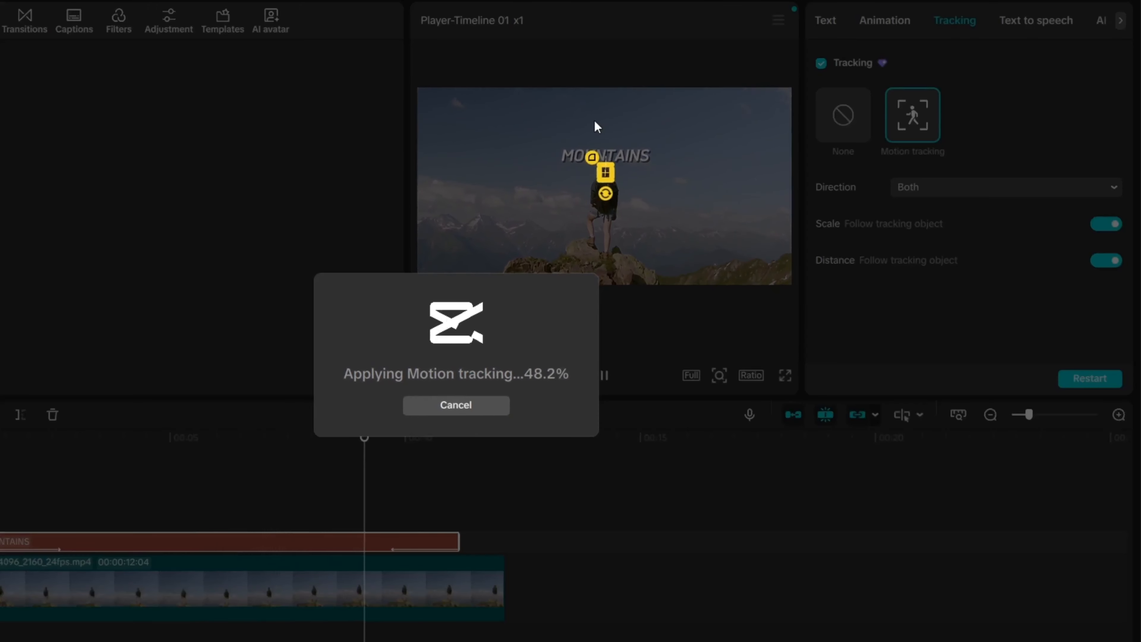
click(498, 411)
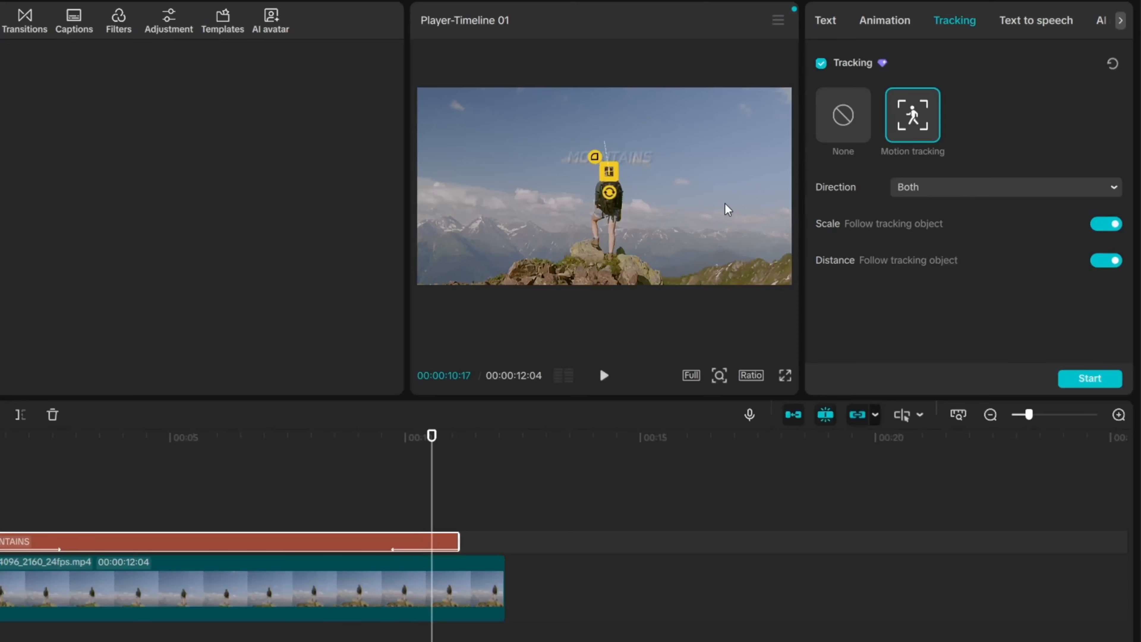
Step: Fit the tracking box to the hiker's backpack, turn Scale off, and run motion tracking
click(843, 116)
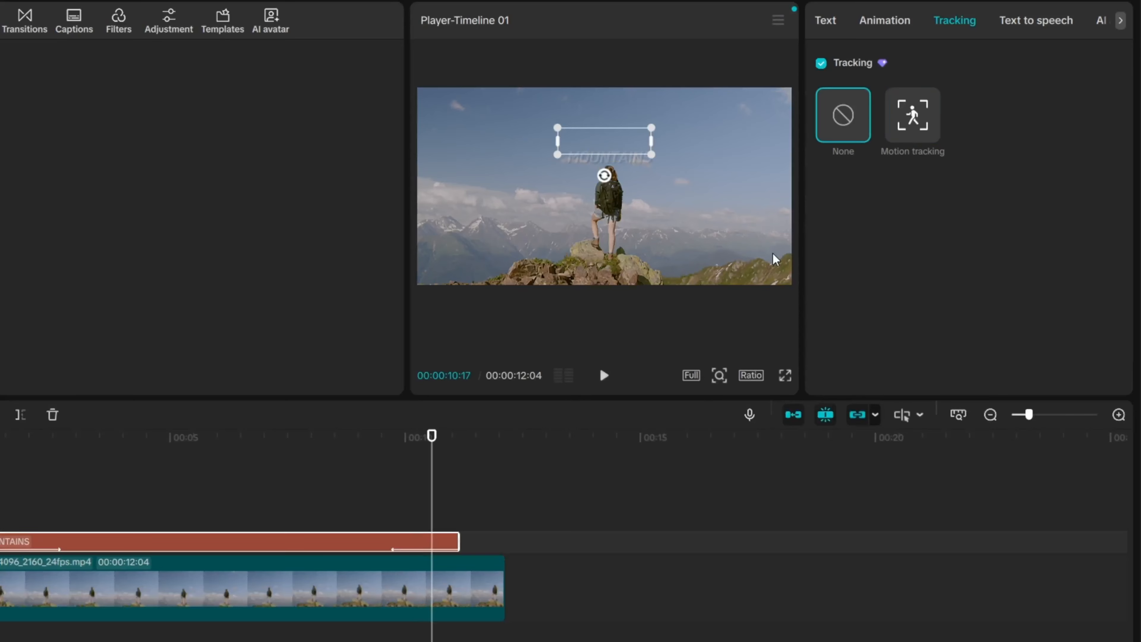
click(894, 129)
drag(433, 440, 36, 441)
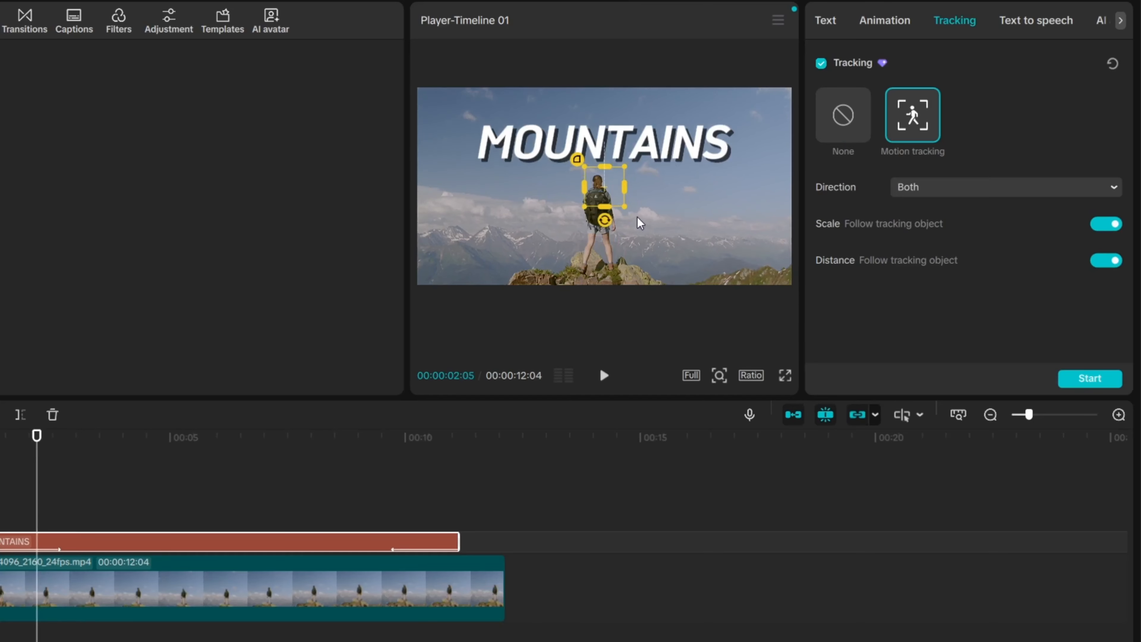
drag(602, 191, 594, 211)
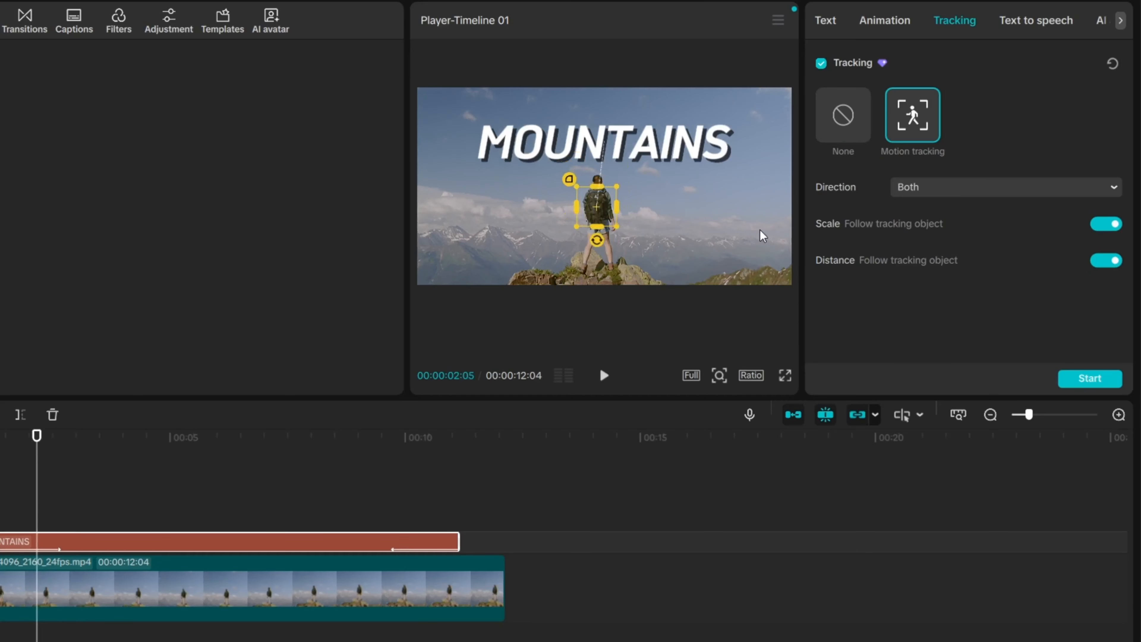
click(588, 202)
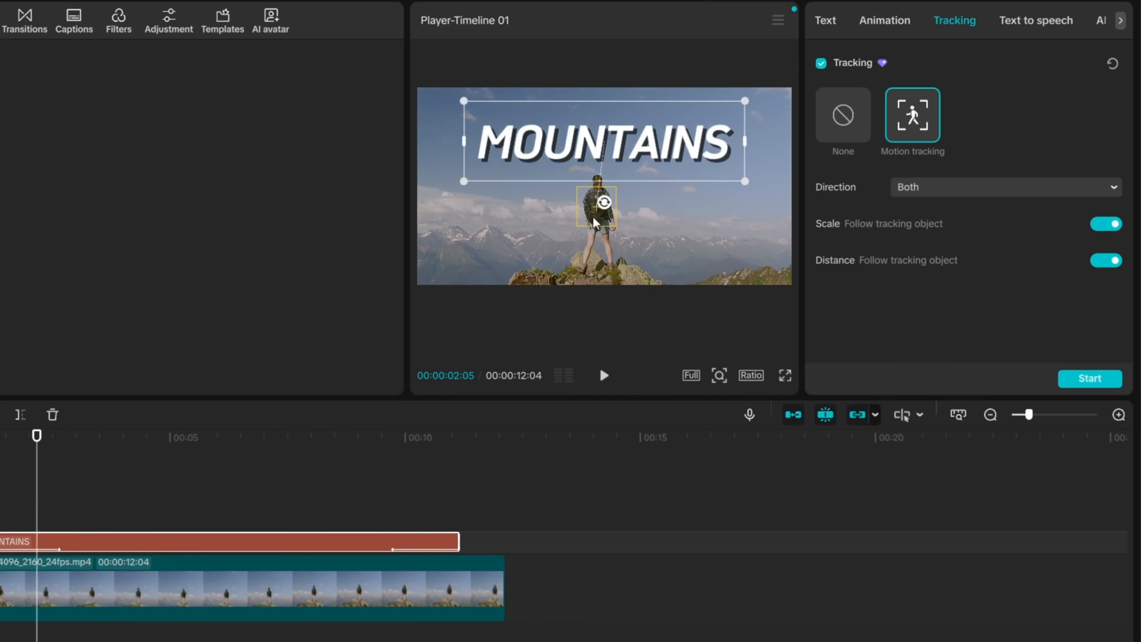
click(577, 188)
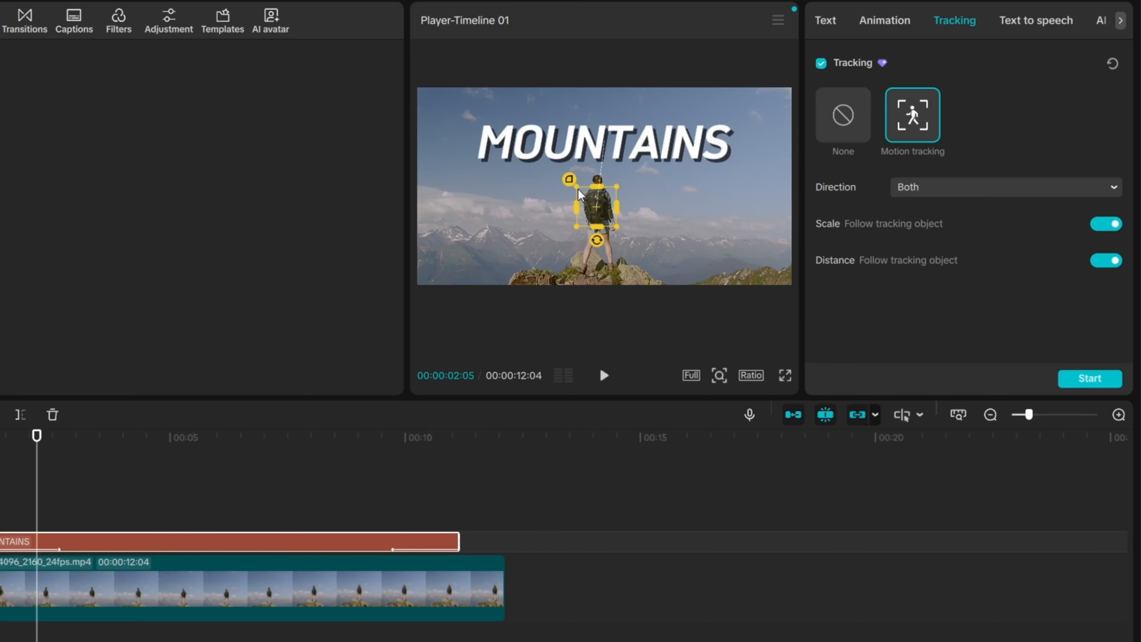
drag(579, 191, 587, 200)
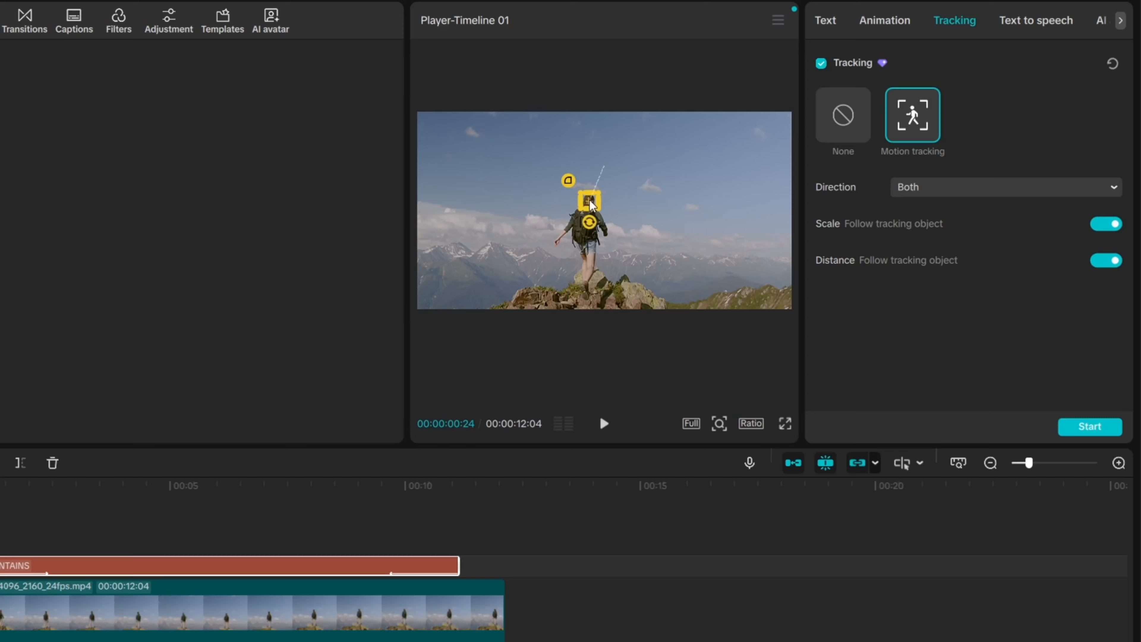
click(1099, 226)
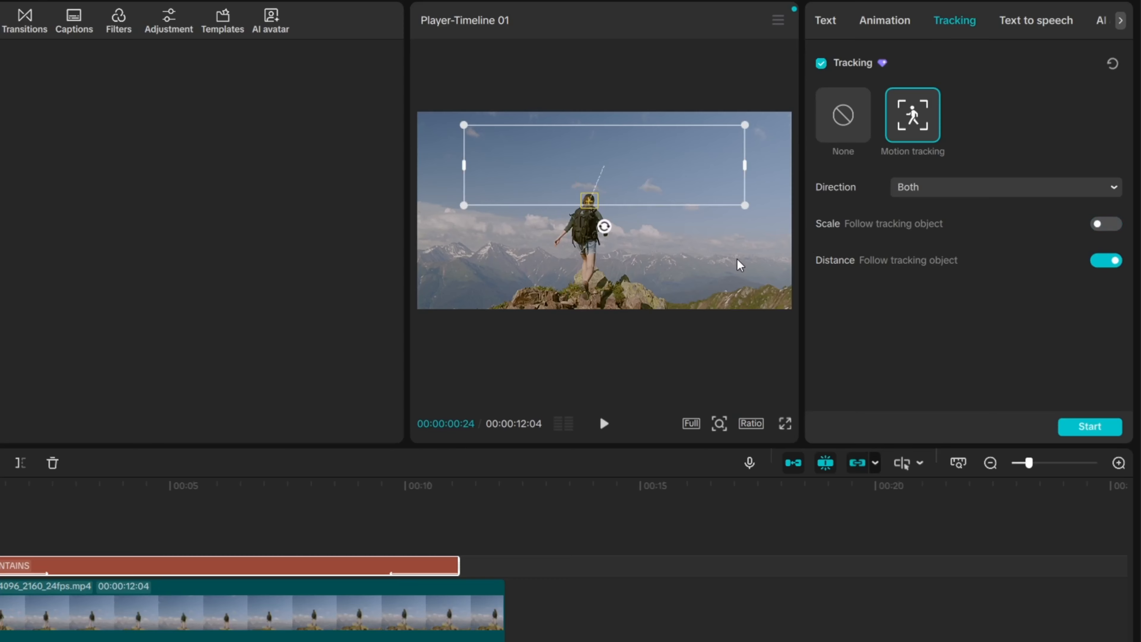
click(1095, 435)
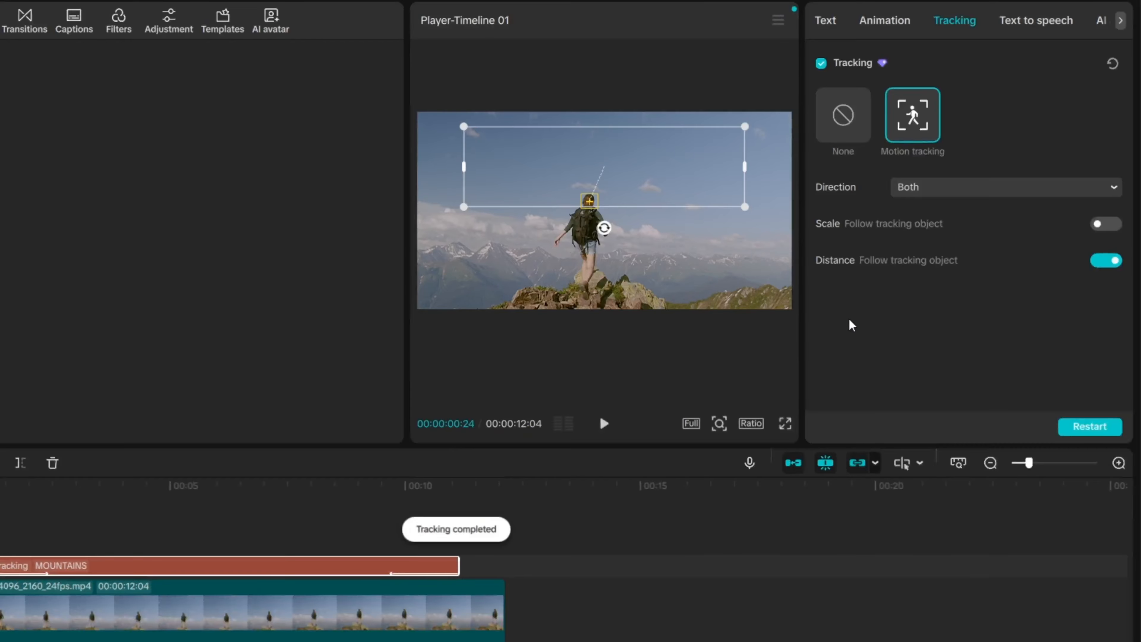
Step: Play back the tracked title with its Text properties showing, then return to 00:00
key(space)
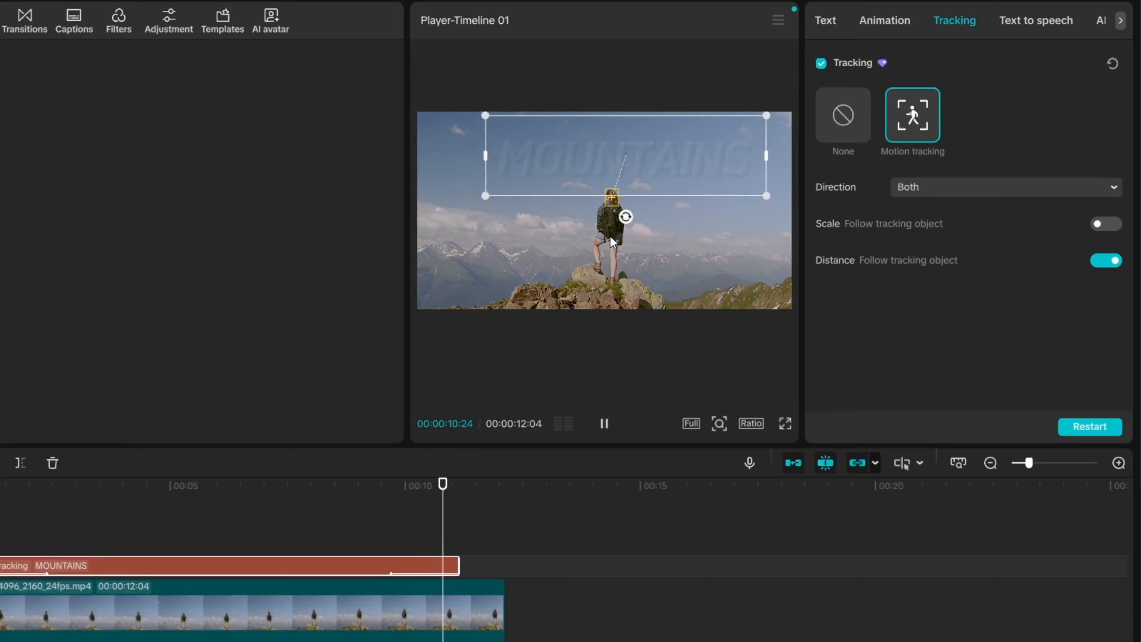
click(827, 23)
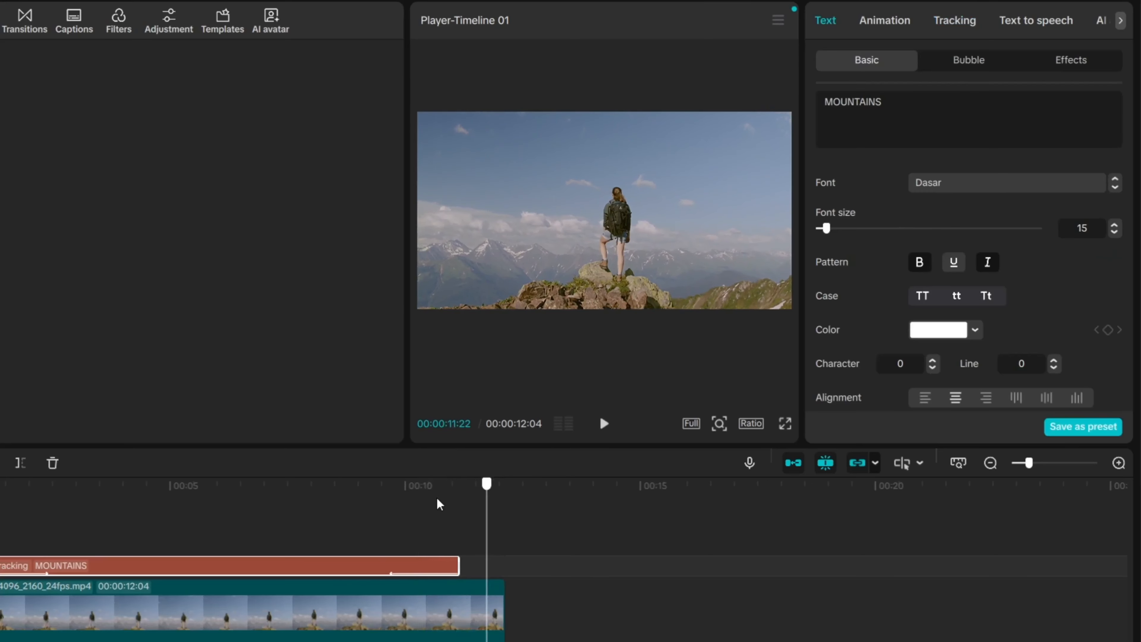
click(153, 512)
key(space)
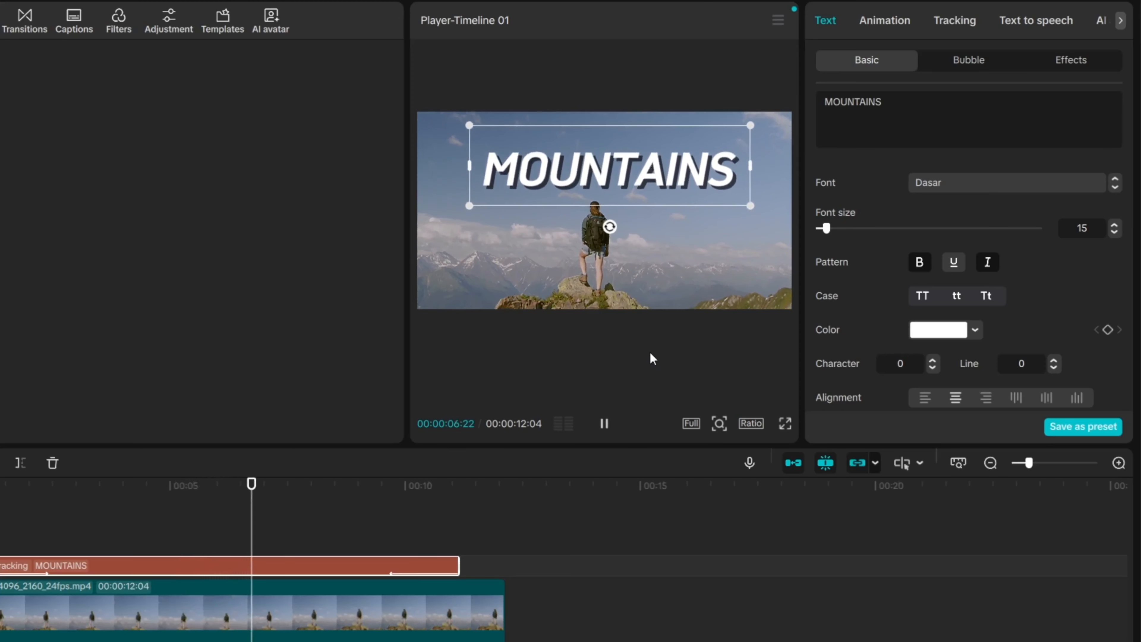
key(space)
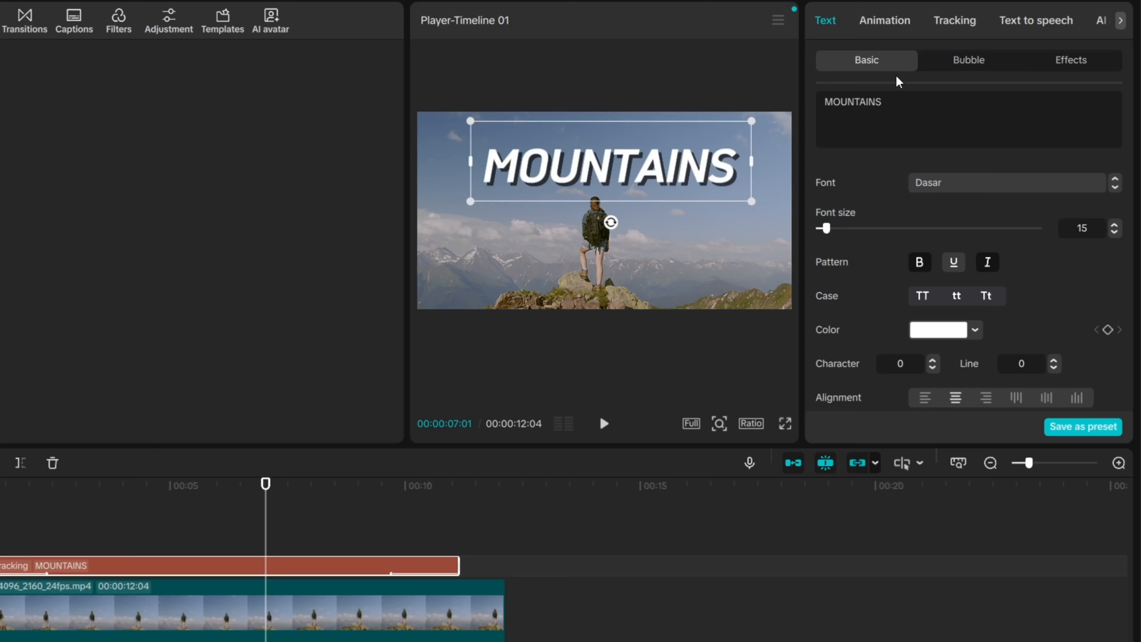
key(space)
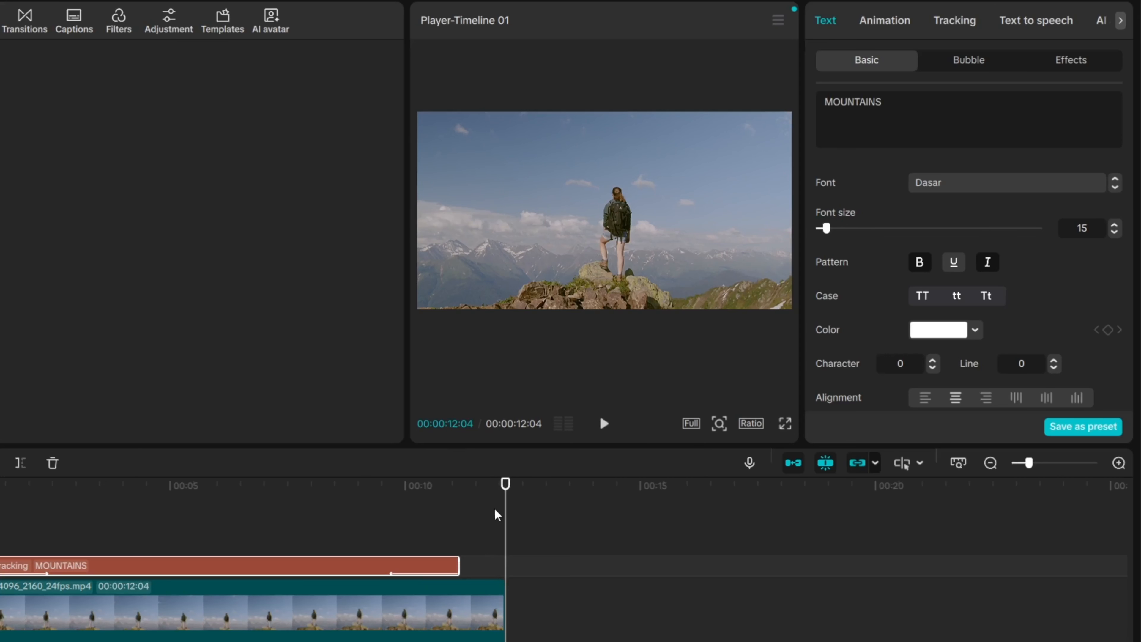
drag(505, 484, 1, 505)
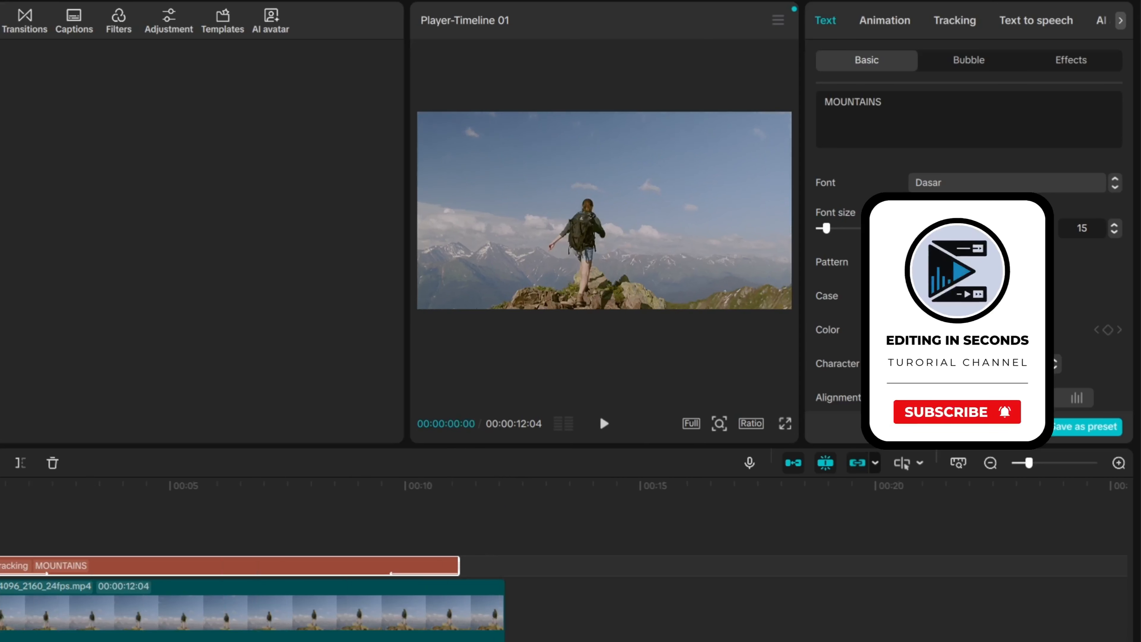